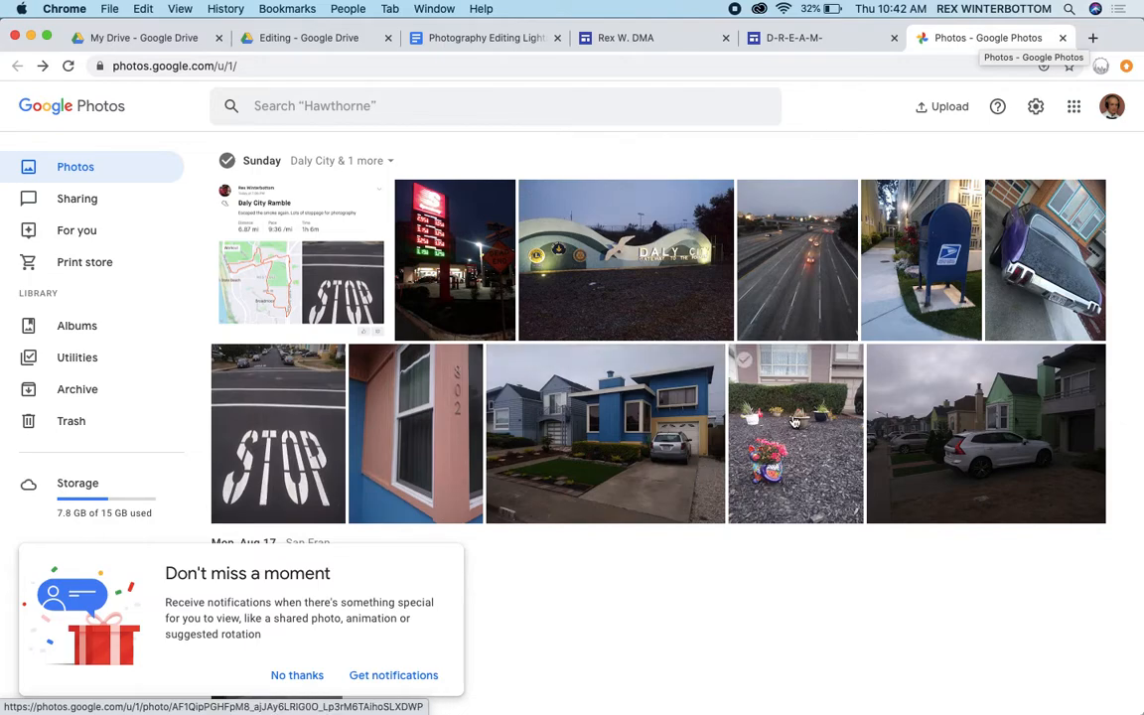
Open the dark photo of the white car for editing and raise its Exposure and Shadows by about a third each.
click(949, 387)
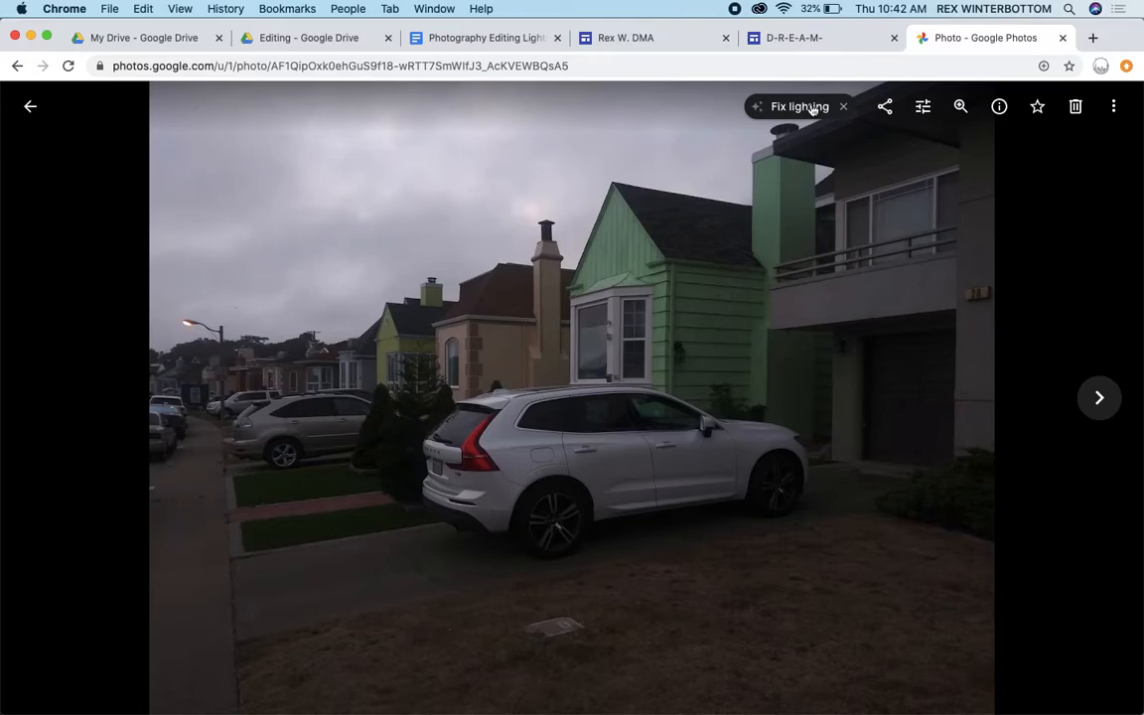
click(920, 107)
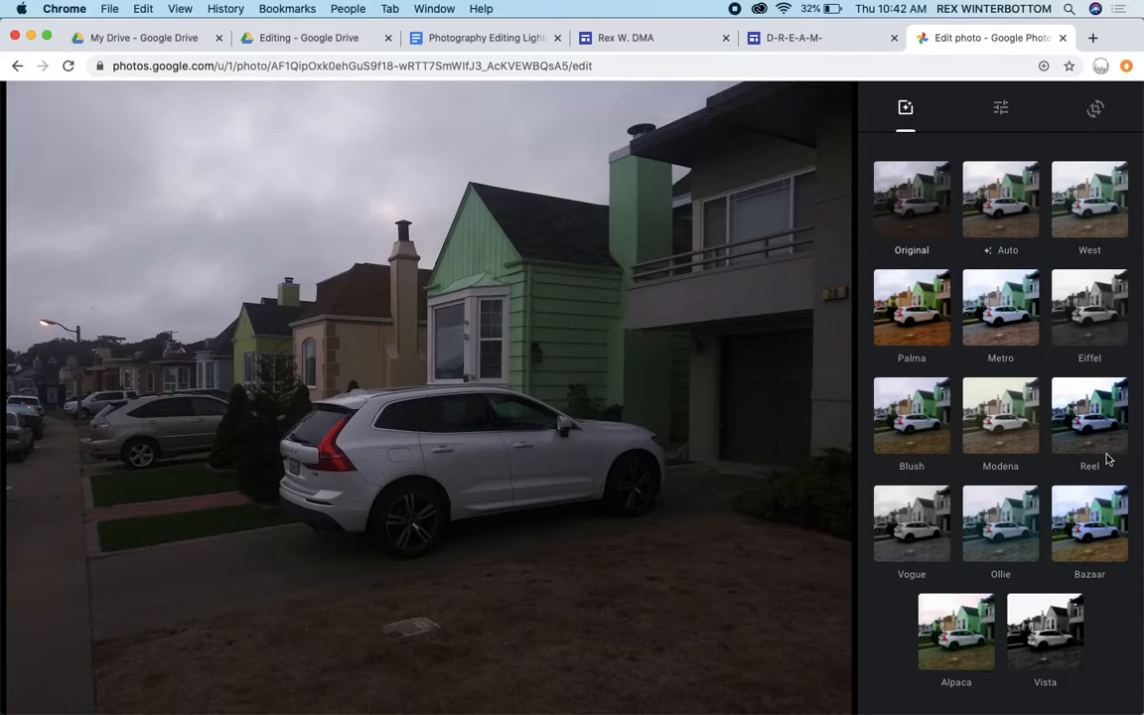
click(1001, 108)
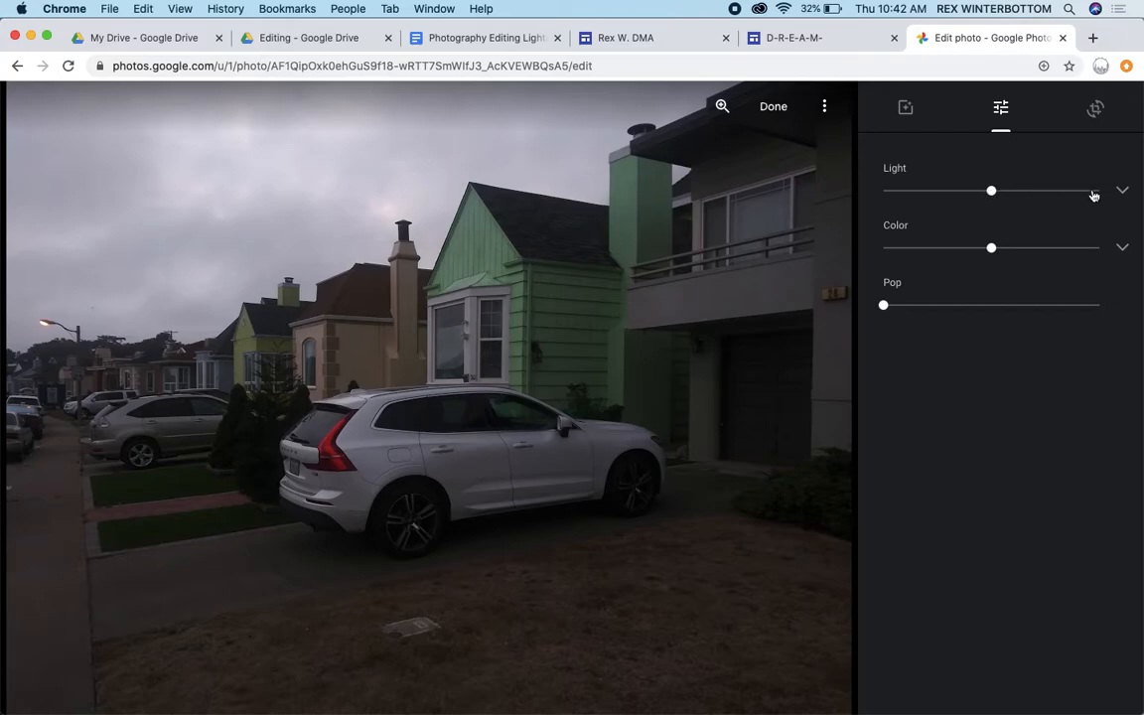
click(1118, 191)
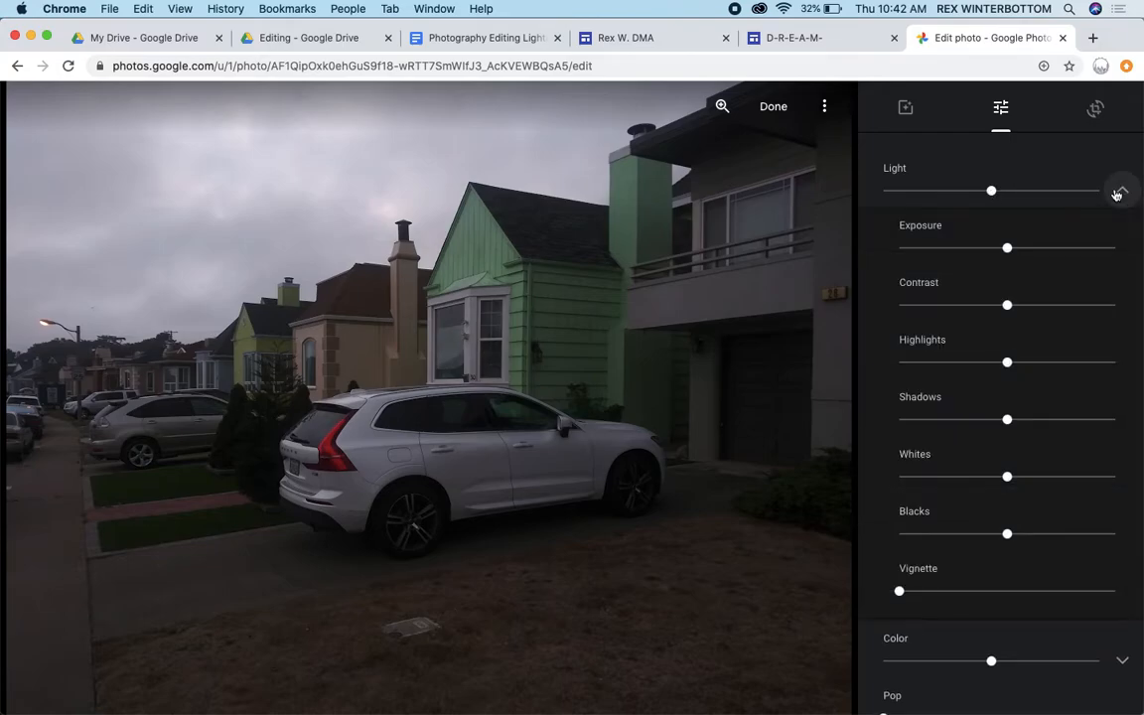
drag(1008, 249, 1046, 248)
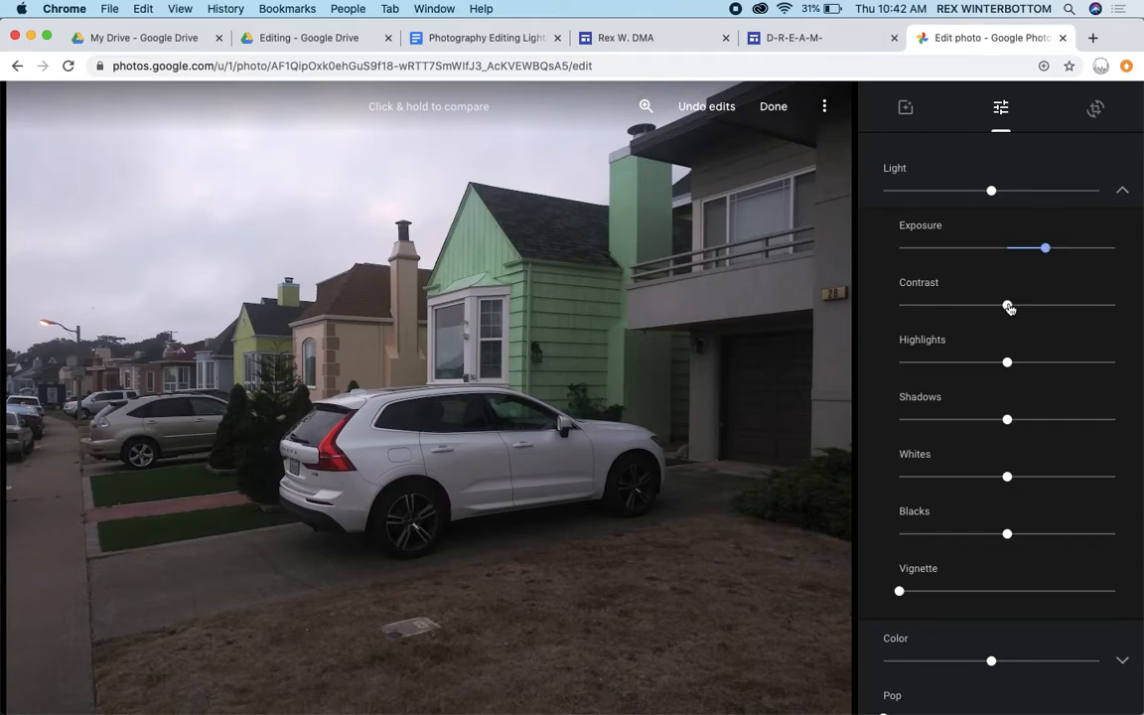
mouse_move(1007, 305)
mouse_down()
mouse_move(1075, 304)
mouse_move(941, 311)
mouse_move(1006, 305)
mouse_up()
drag(1008, 421, 1043, 419)
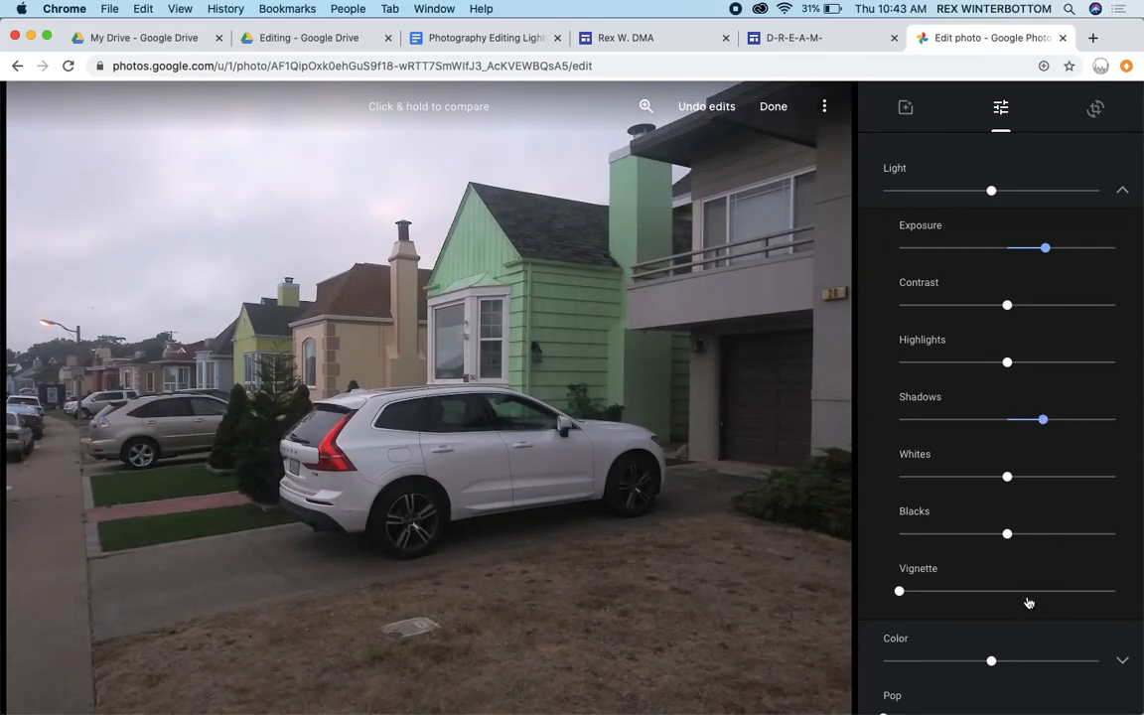
Try out the vignette and colour saturation on the car photo, and raise its Pop slightly.
mouse_move(899, 591)
mouse_down()
mouse_move(1013, 586)
mouse_move(893, 584)
mouse_up()
scroll(997, 598, down, 1)
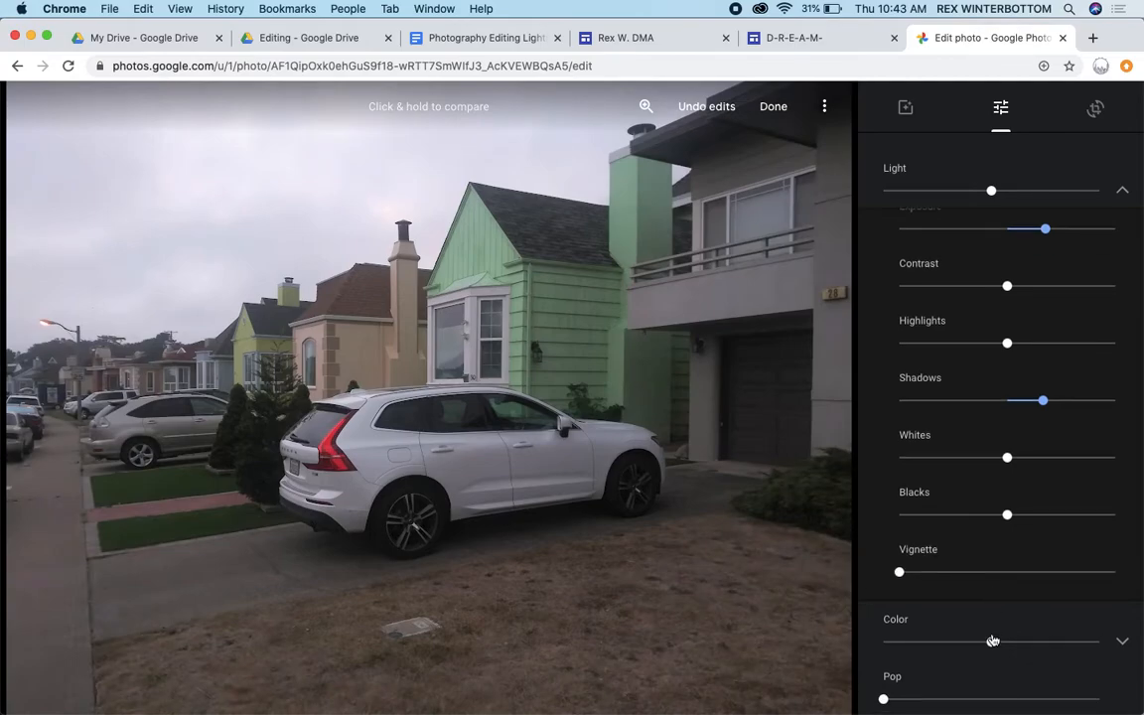
click(1120, 641)
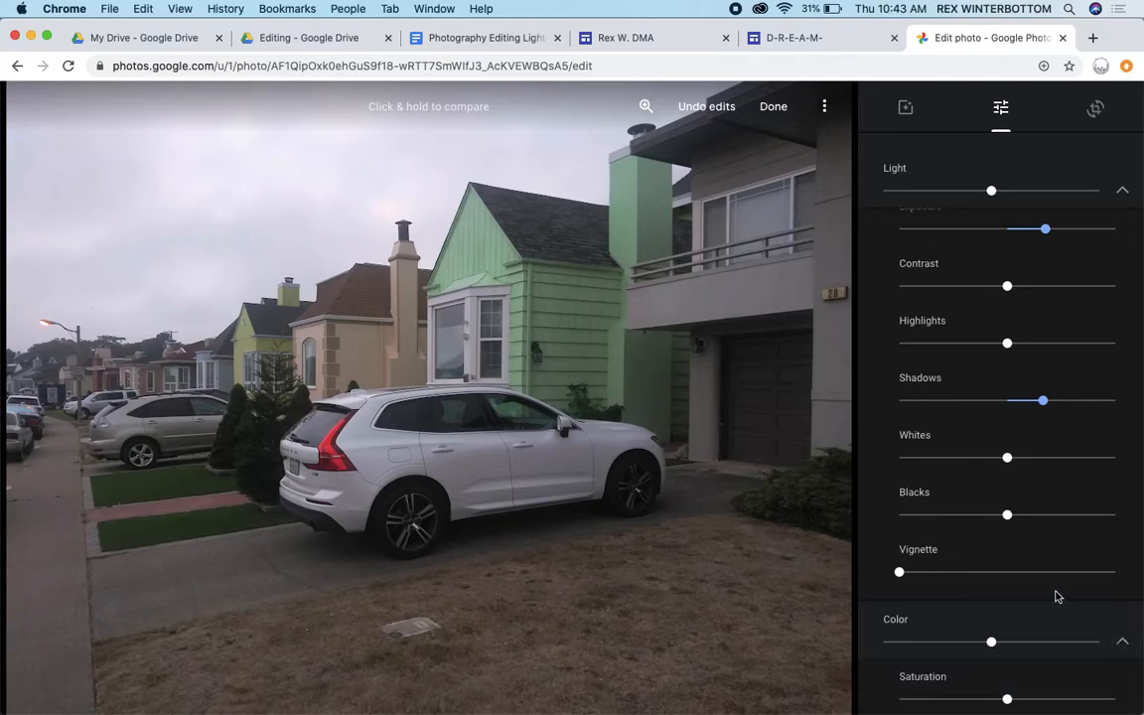
scroll(1057, 595, down, 3)
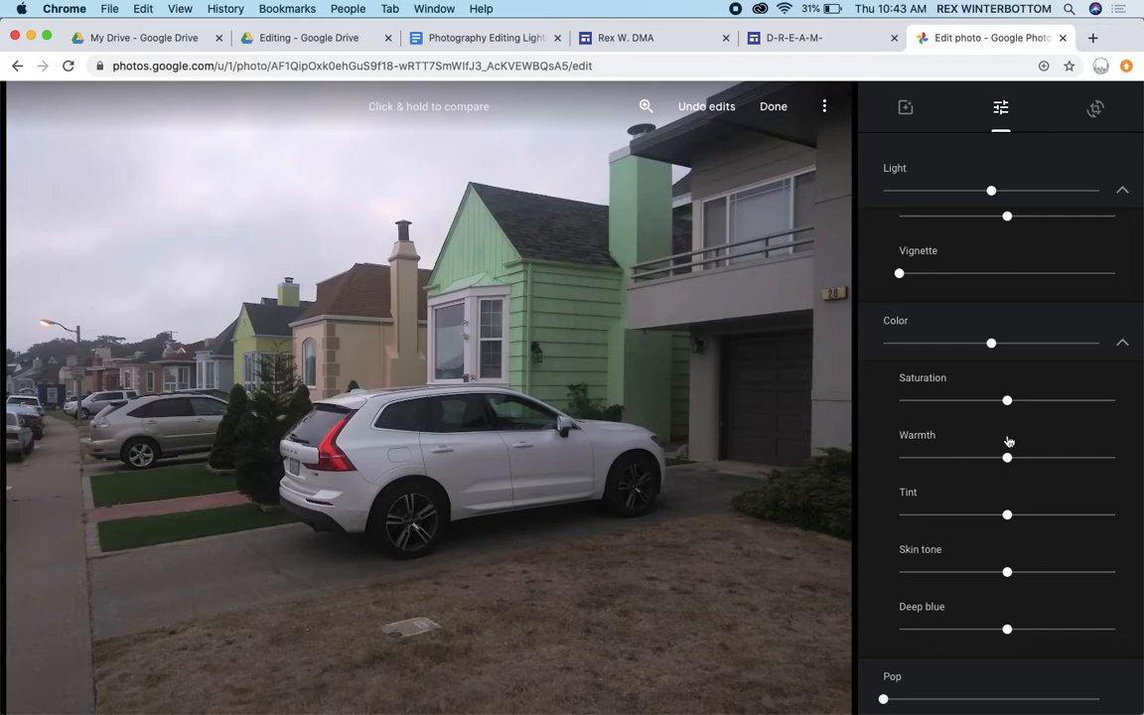
mouse_move(1006, 403)
mouse_down()
mouse_move(1056, 401)
mouse_move(994, 401)
mouse_move(1006, 403)
mouse_up()
drag(885, 701, 914, 689)
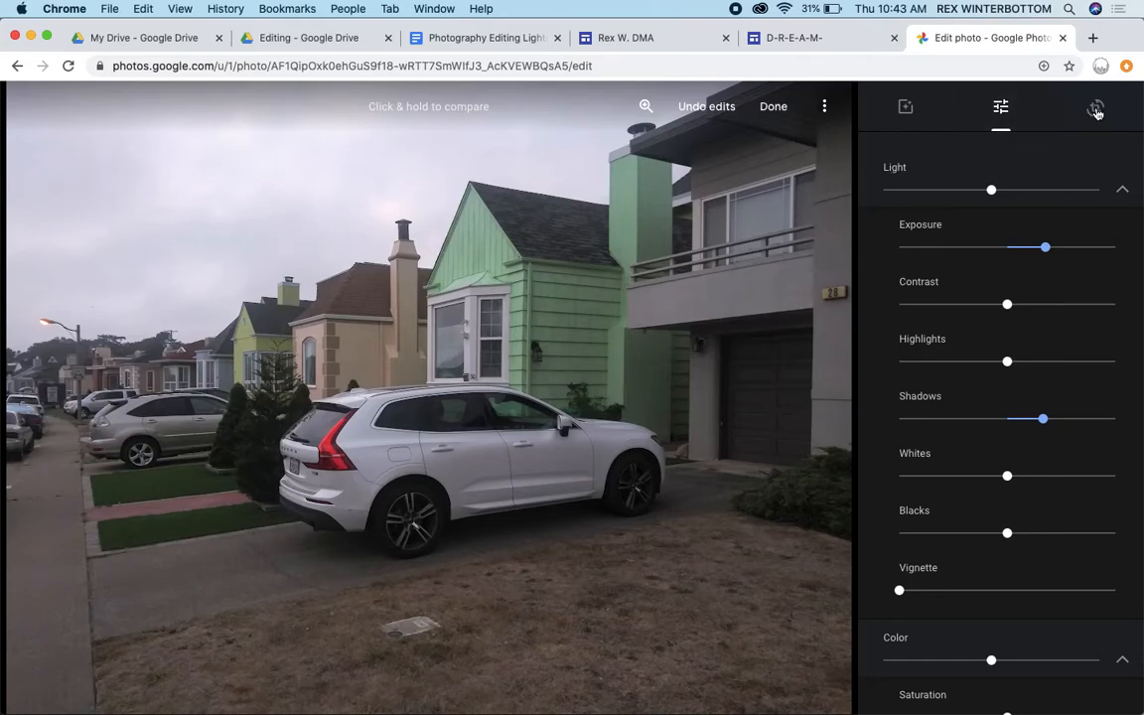
Crop the car photo to trim a narrow strip off its left side and lower edge.
click(1095, 113)
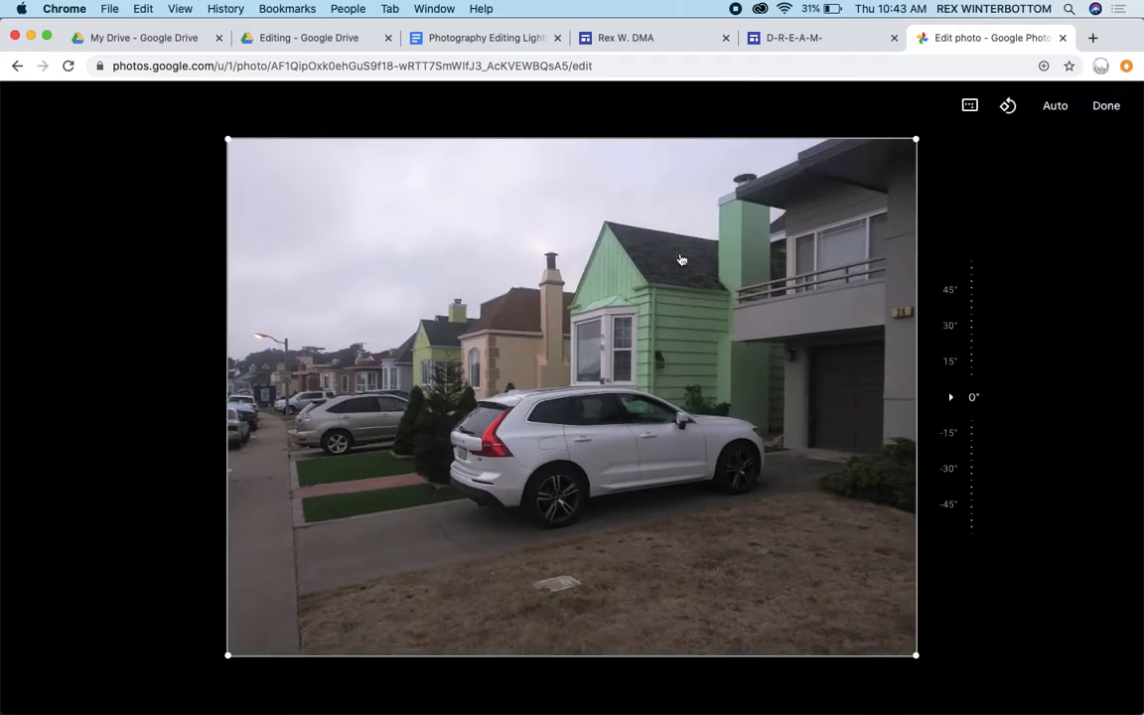
key(shift)
drag(227, 141, 212, 122)
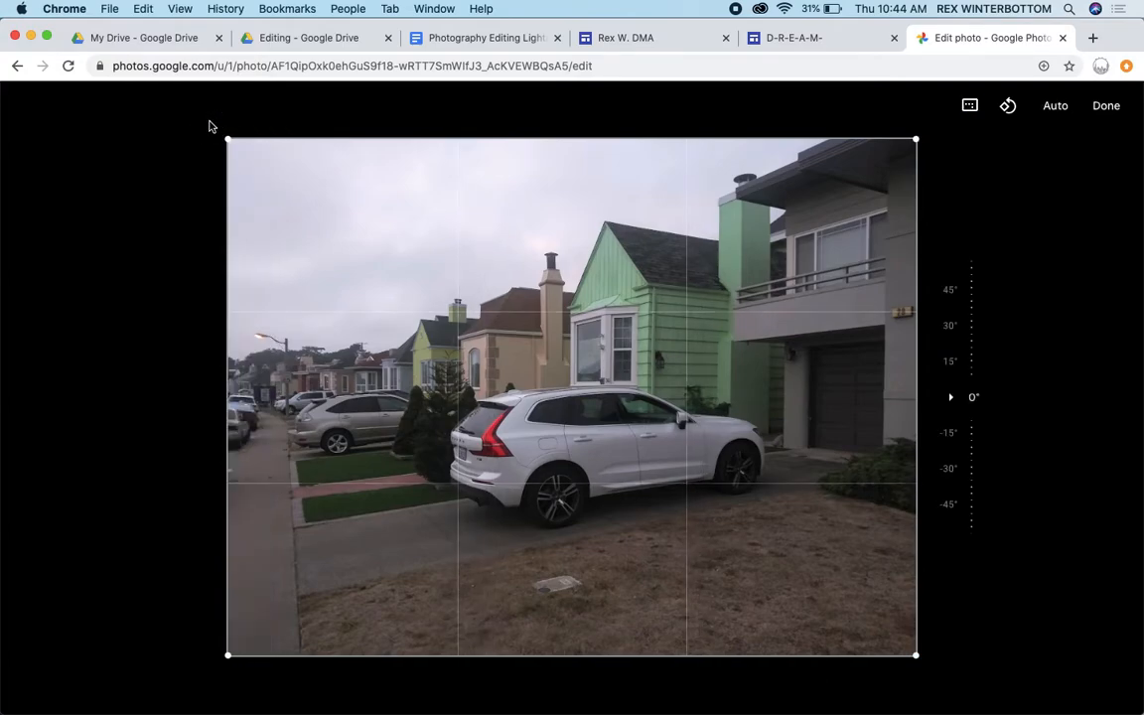
drag(226, 656, 281, 620)
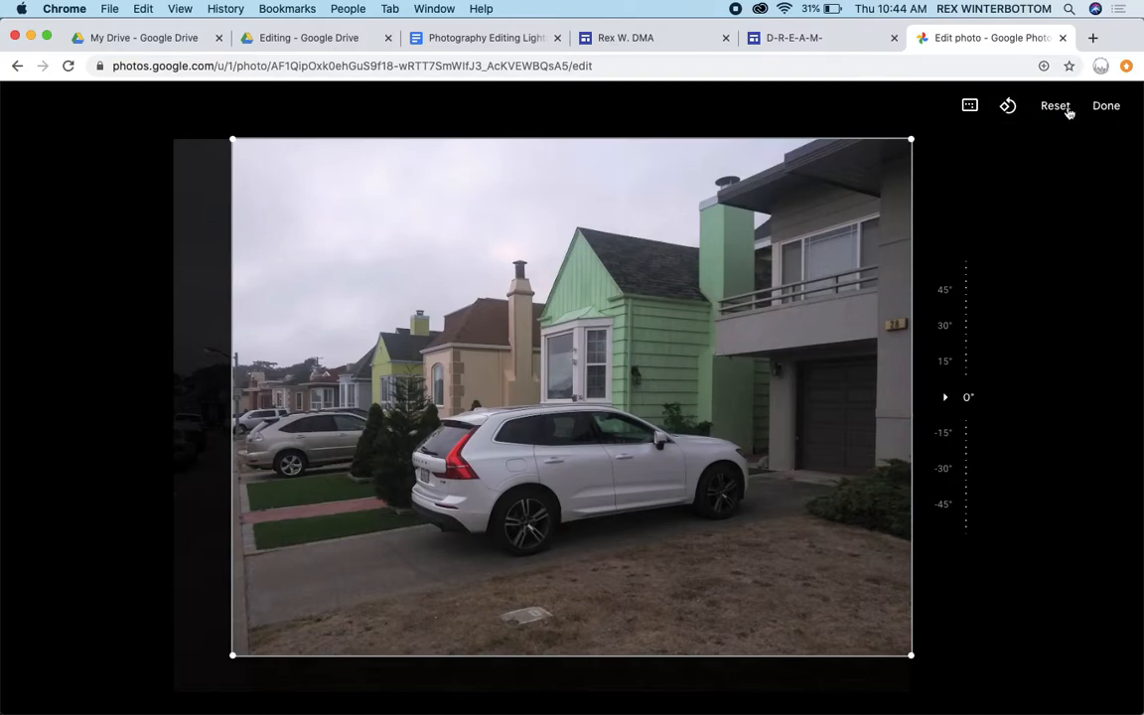
click(1107, 106)
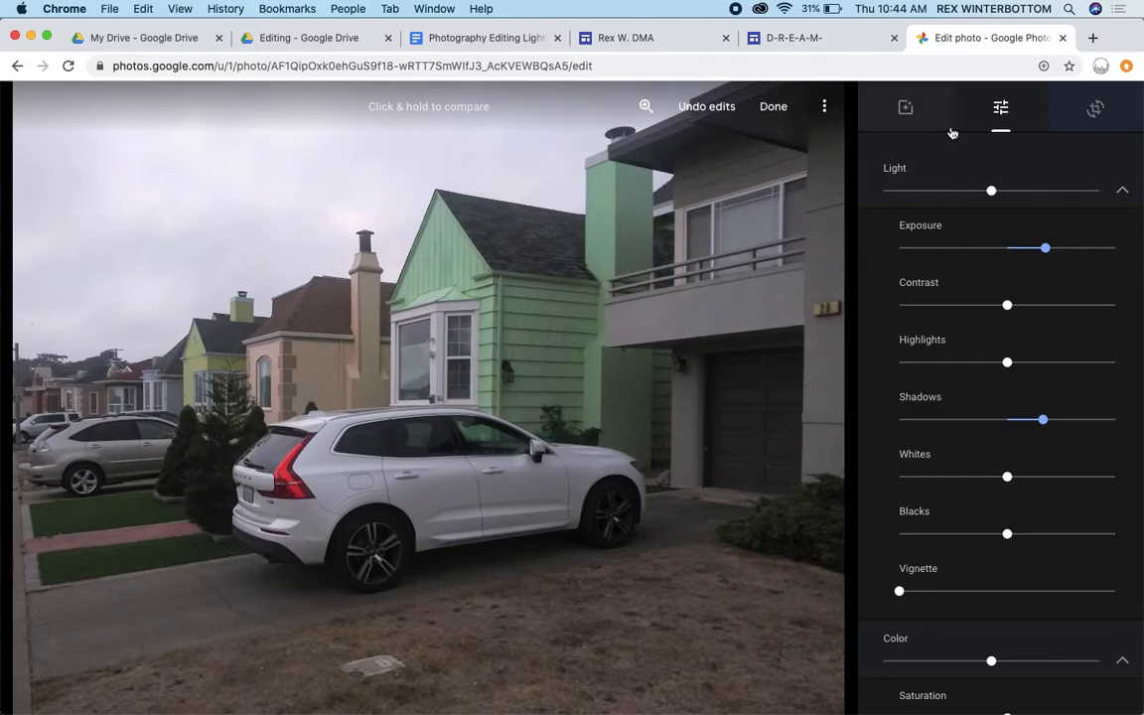
Save the edited car photo as a copy and check that copy in the photo library.
click(823, 108)
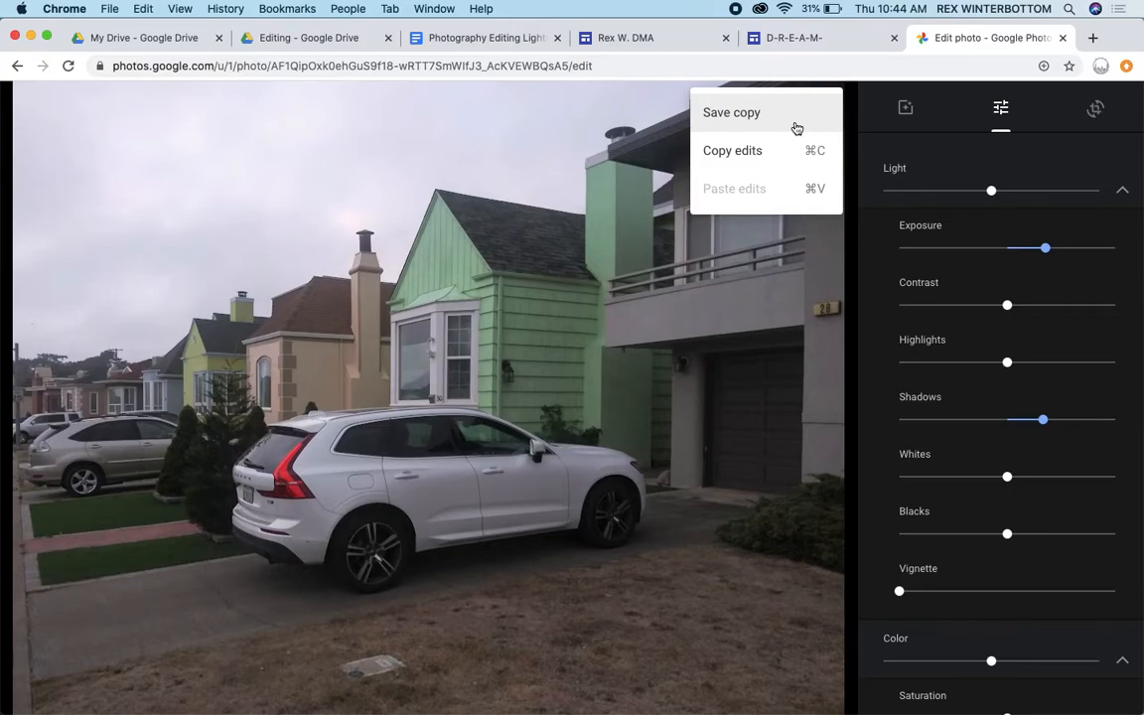
click(796, 128)
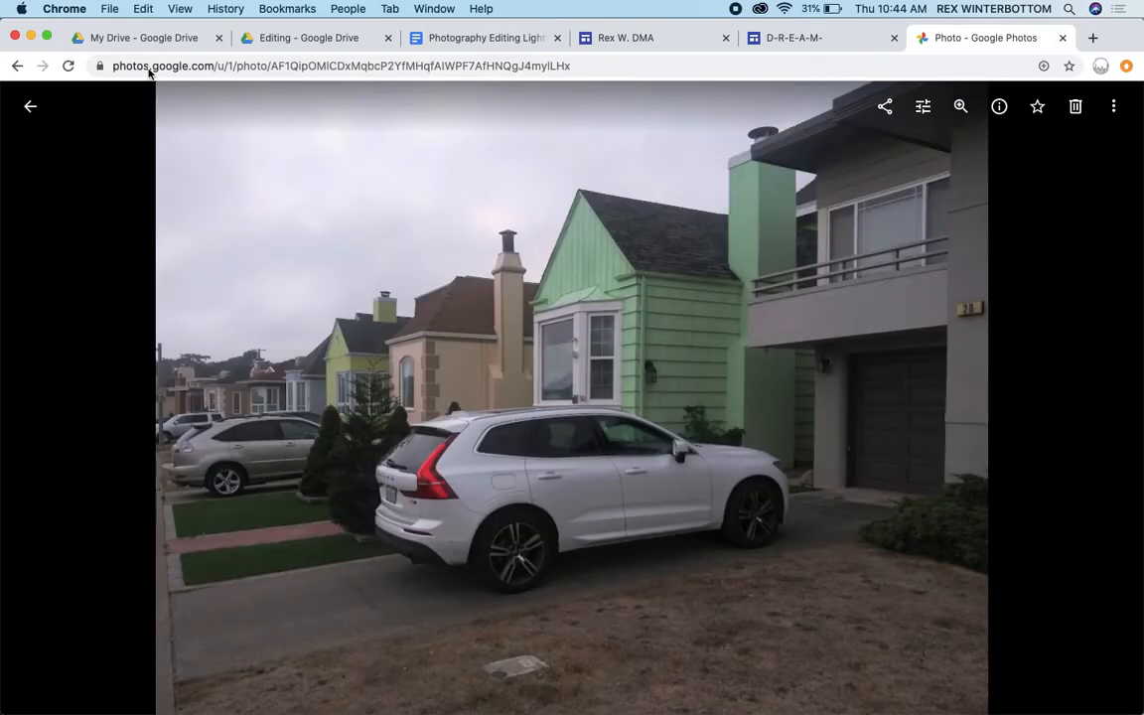
click(27, 106)
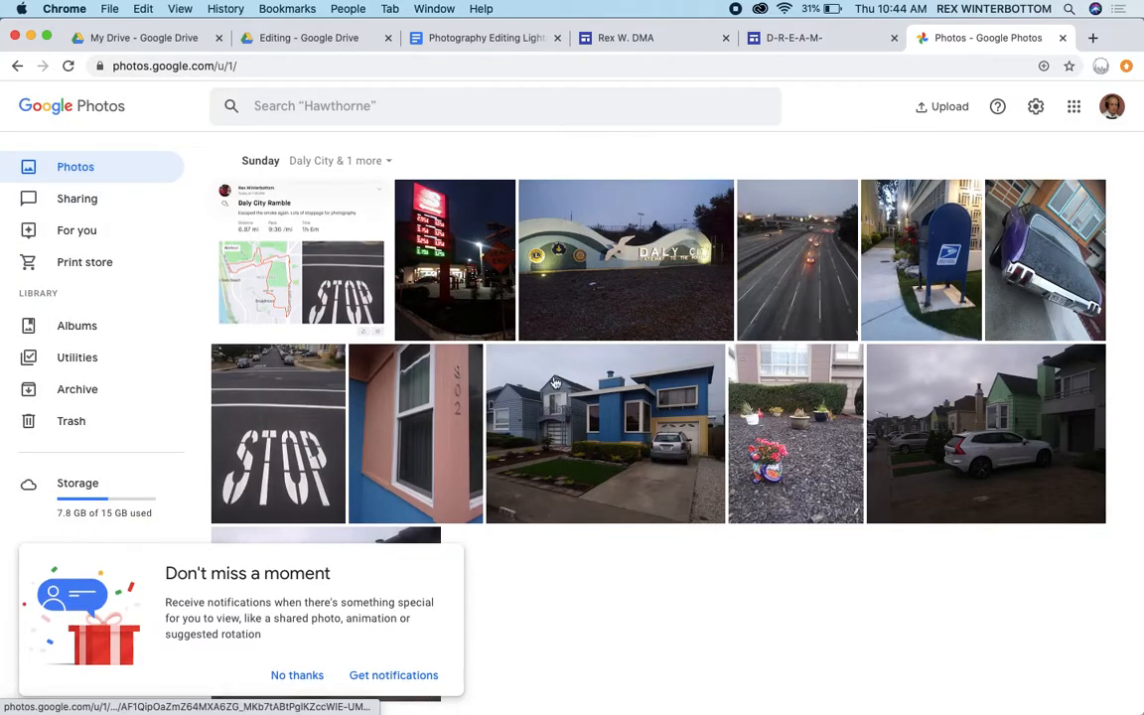
scroll(521, 551, down, 5)
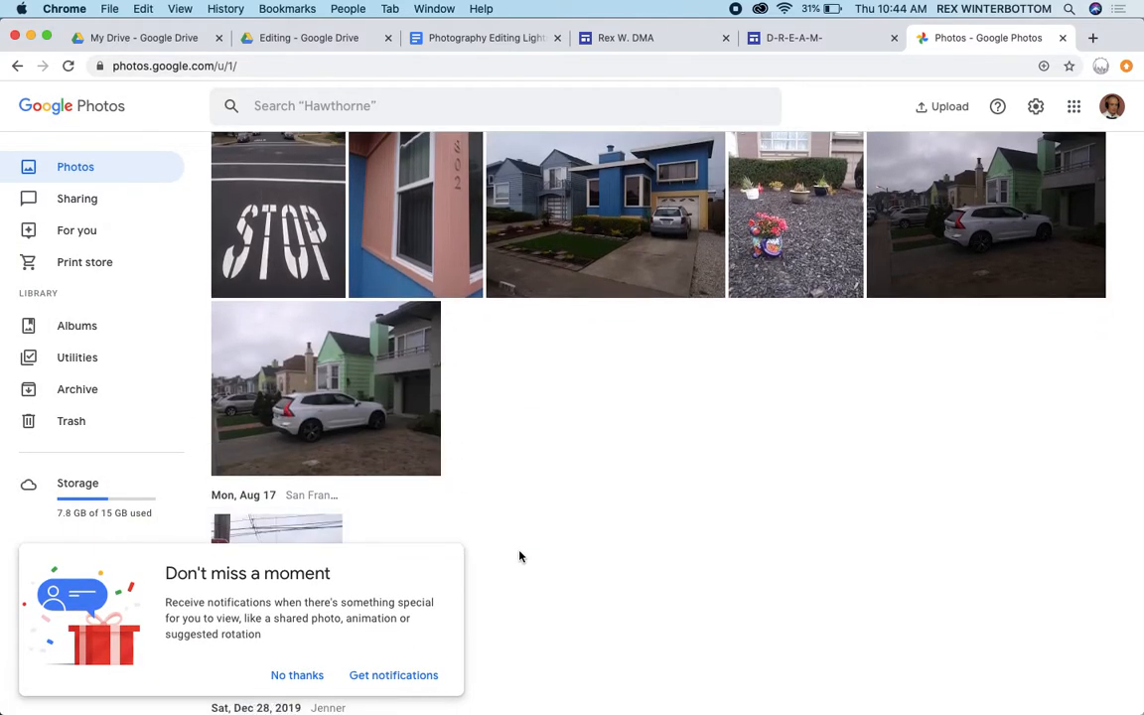
scroll(521, 556, up, 1)
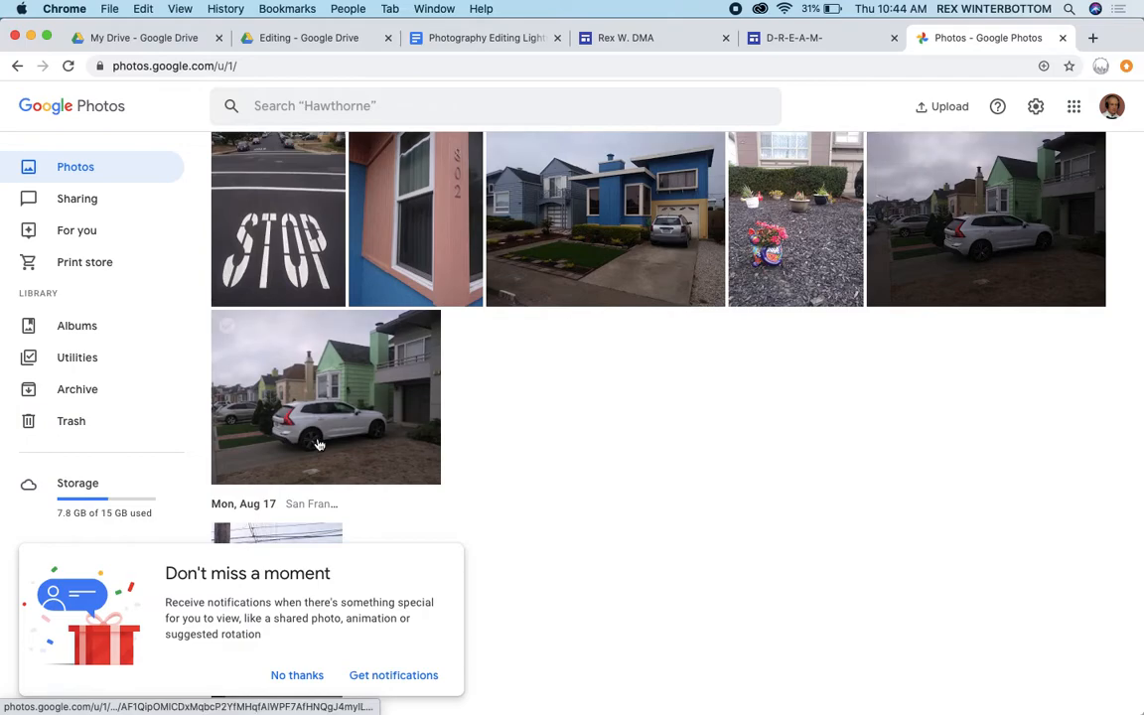
scroll(587, 618, up, 1)
scroll(587, 618, up, 5)
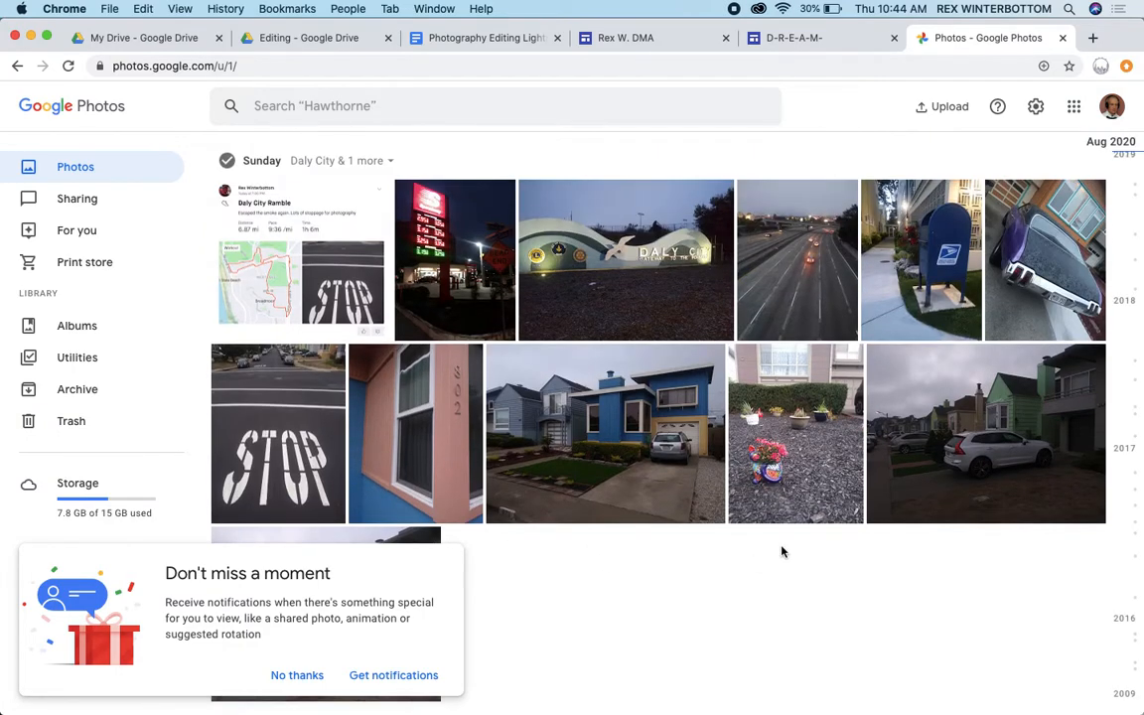
Edit the cat-shaped flowerpot photo's tones, lowering Highlights by about a third and slightly raising Shadows and Pop.
click(792, 401)
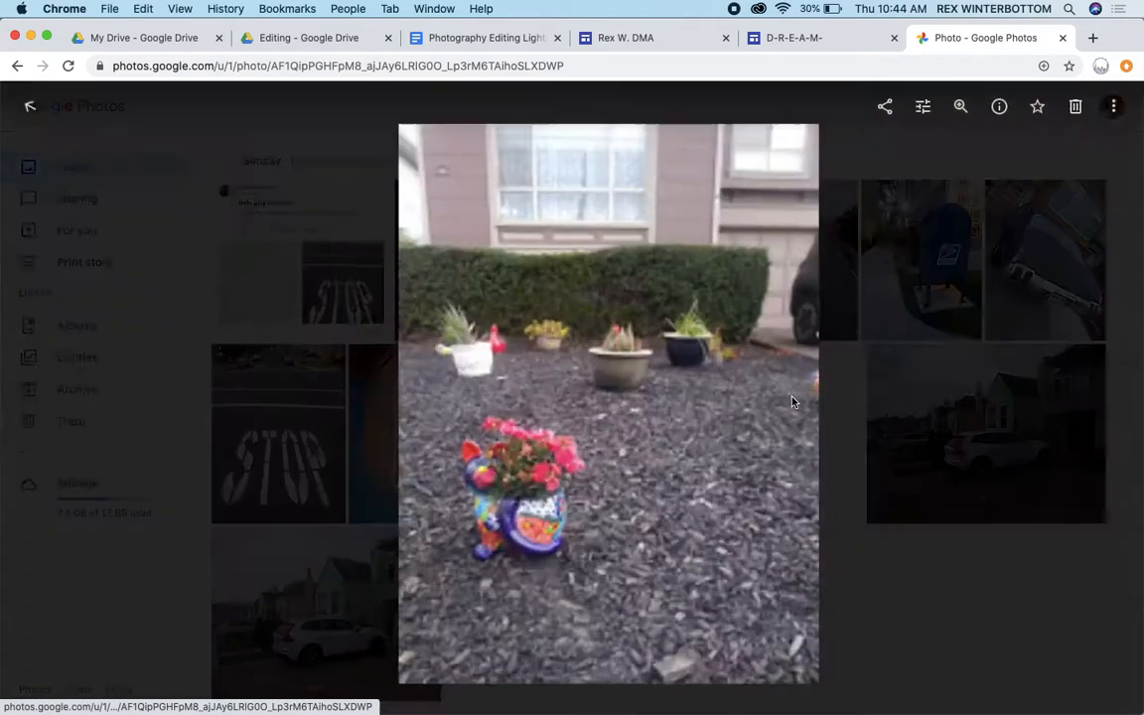
click(923, 107)
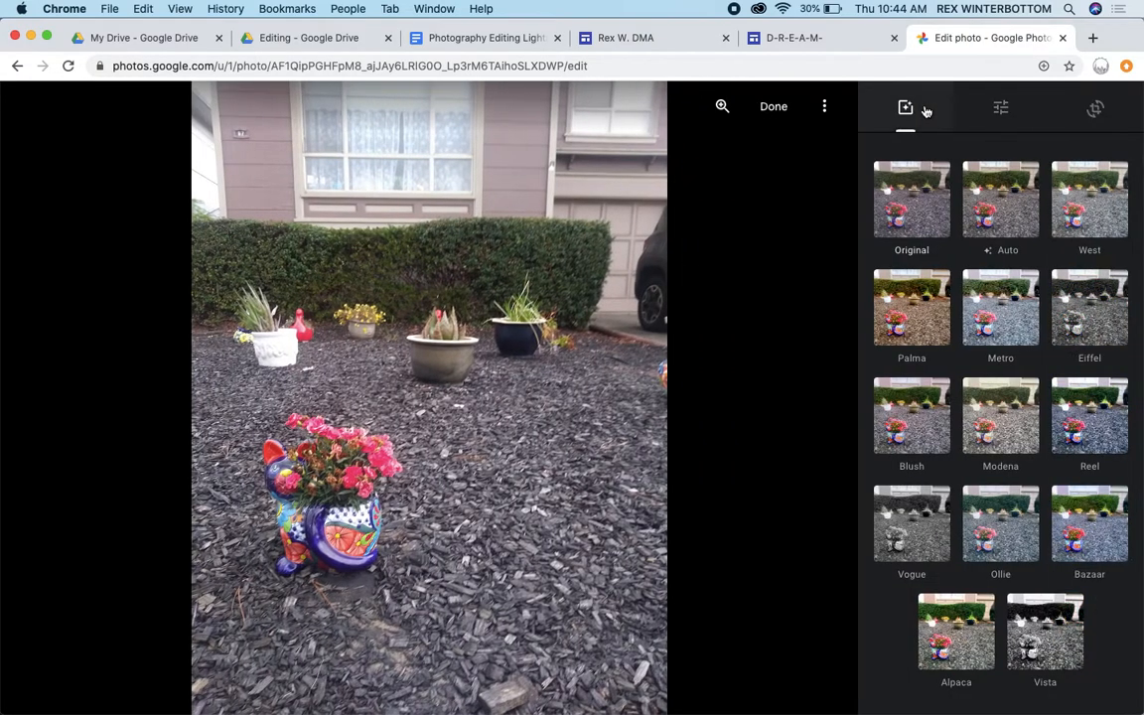
click(999, 107)
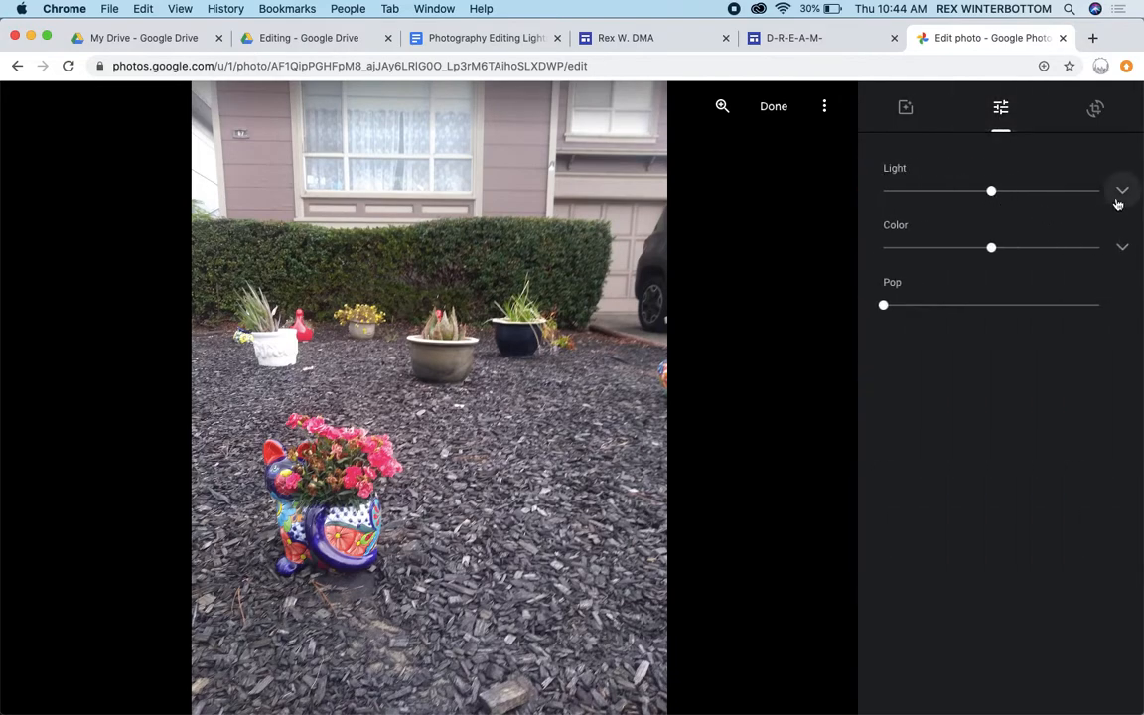
click(1122, 191)
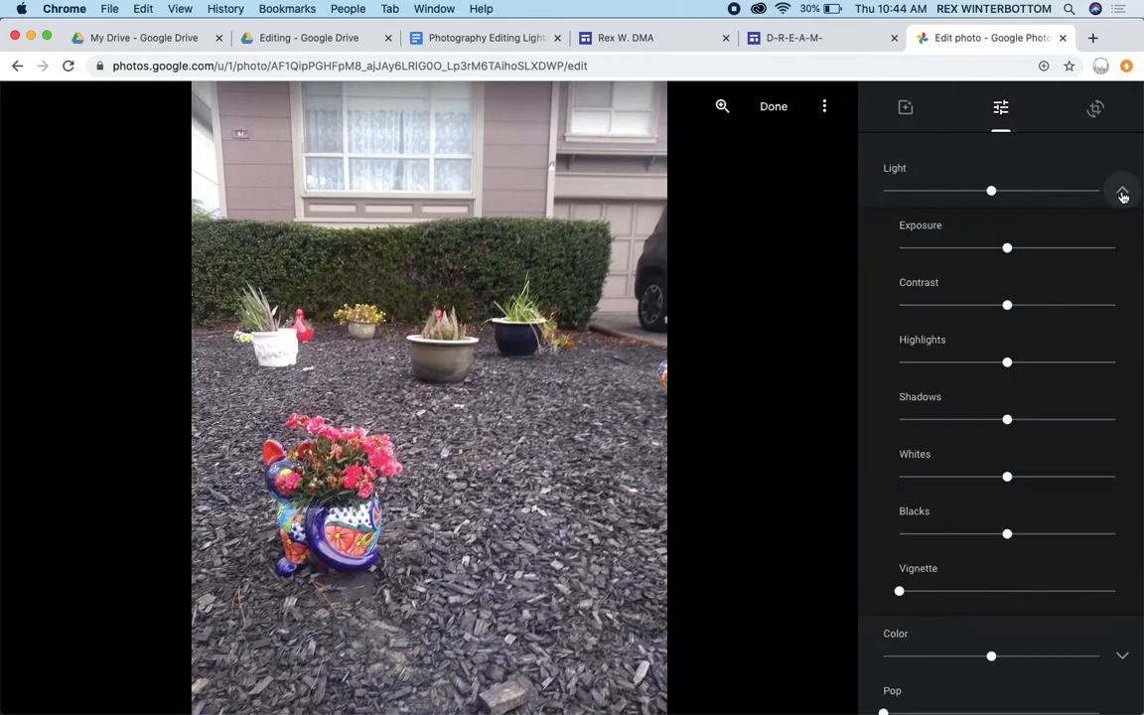
click(1008, 248)
mouse_move(1009, 250)
mouse_down()
mouse_move(981, 250)
mouse_move(1065, 250)
mouse_move(1007, 251)
mouse_up()
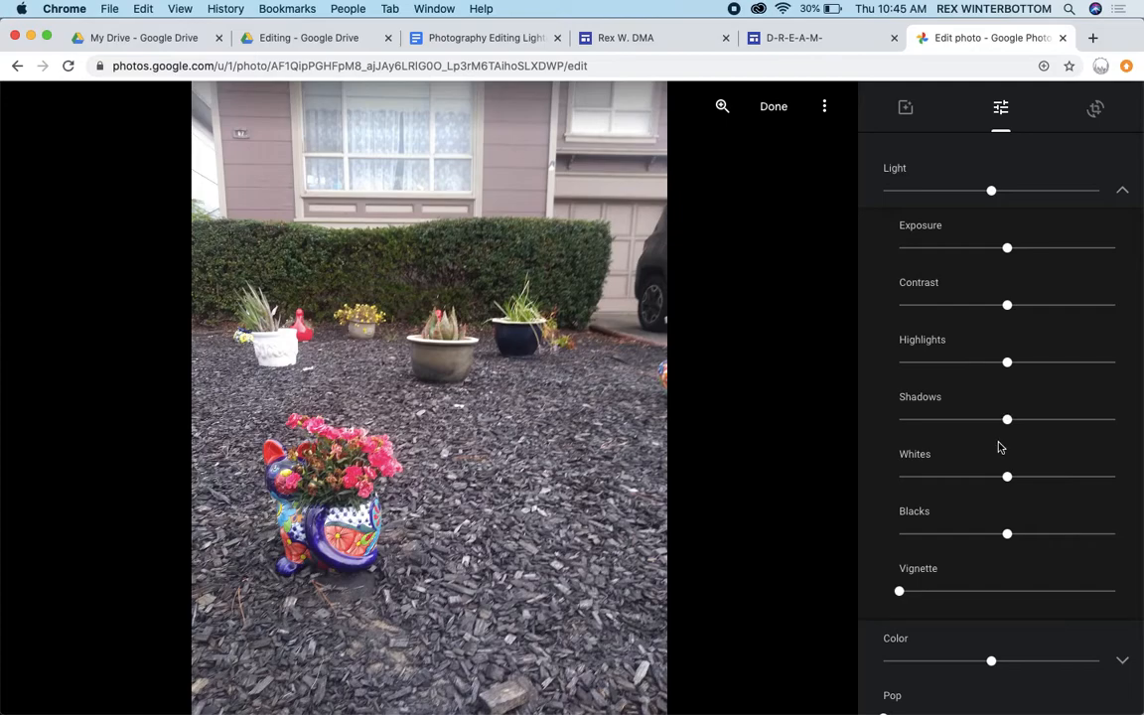
scroll(1002, 494, down, 1)
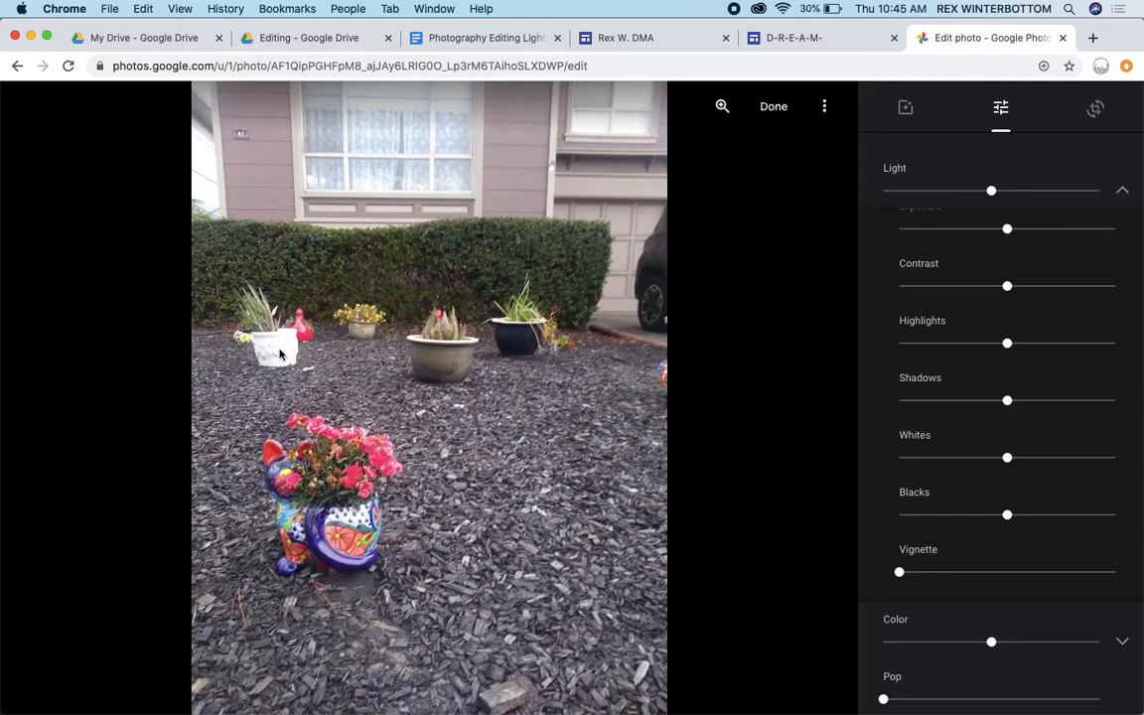
drag(1007, 344, 970, 350)
mouse_move(1009, 398)
mouse_down()
mouse_move(1034, 398)
mouse_move(1023, 401)
mouse_up()
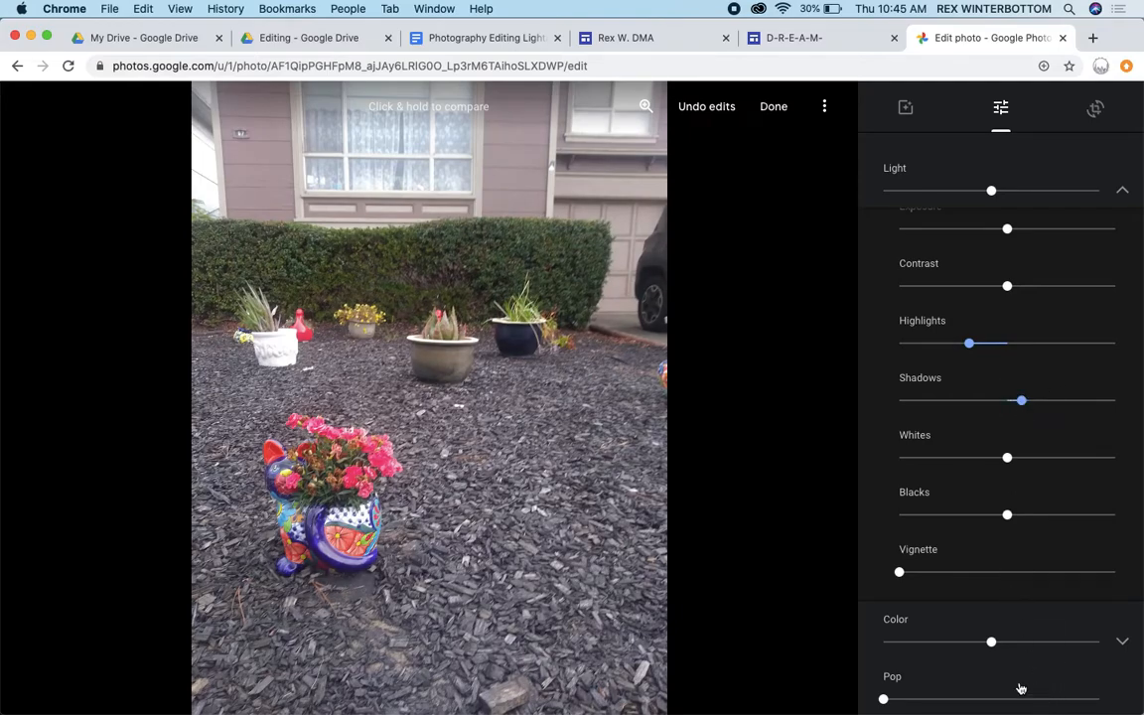
drag(885, 701, 910, 702)
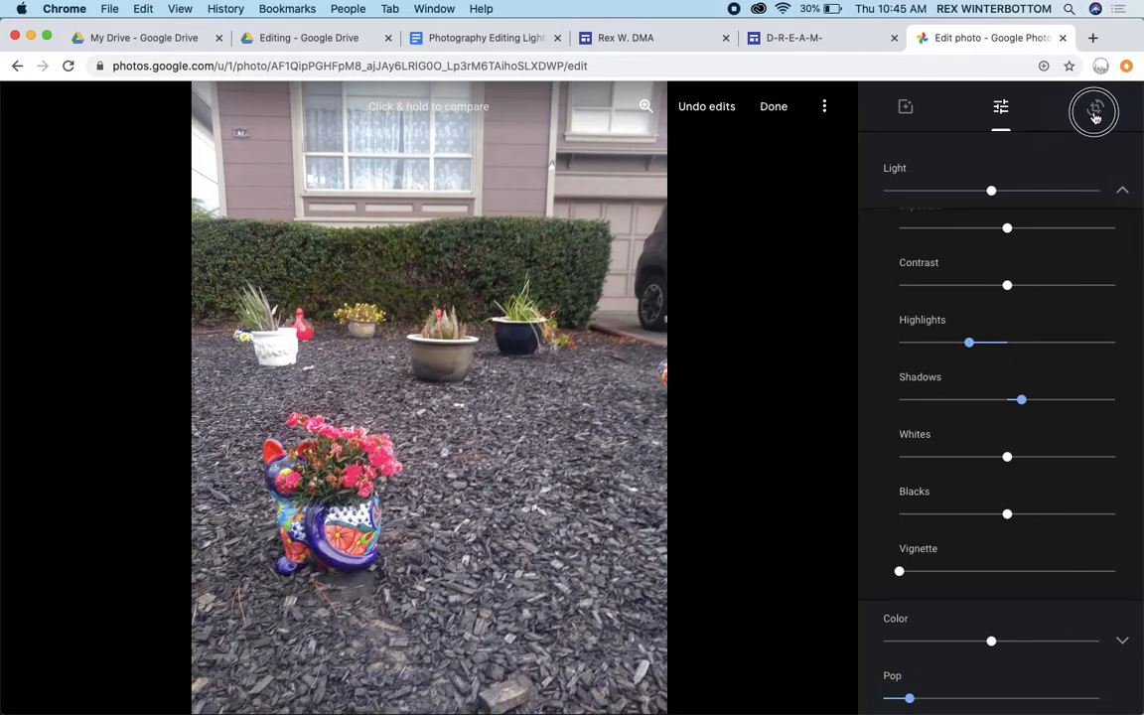
Crop the flowerpot photo to trim a narrow strip off its upper edge and right side.
click(1095, 111)
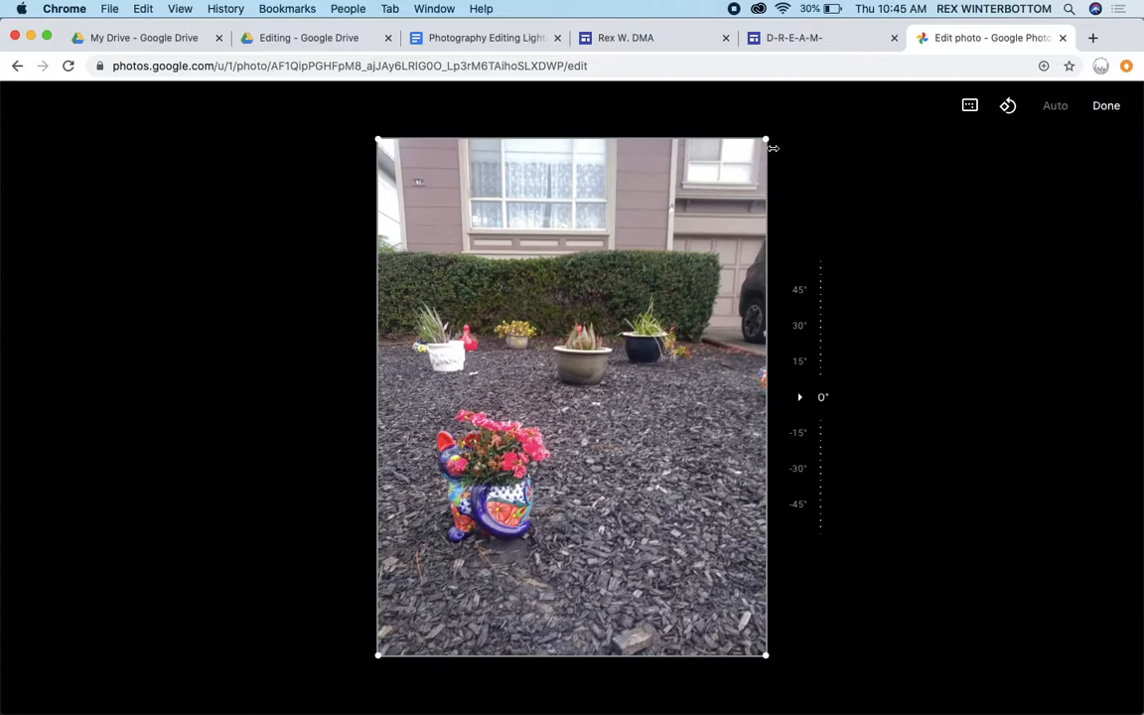
drag(765, 135, 733, 178)
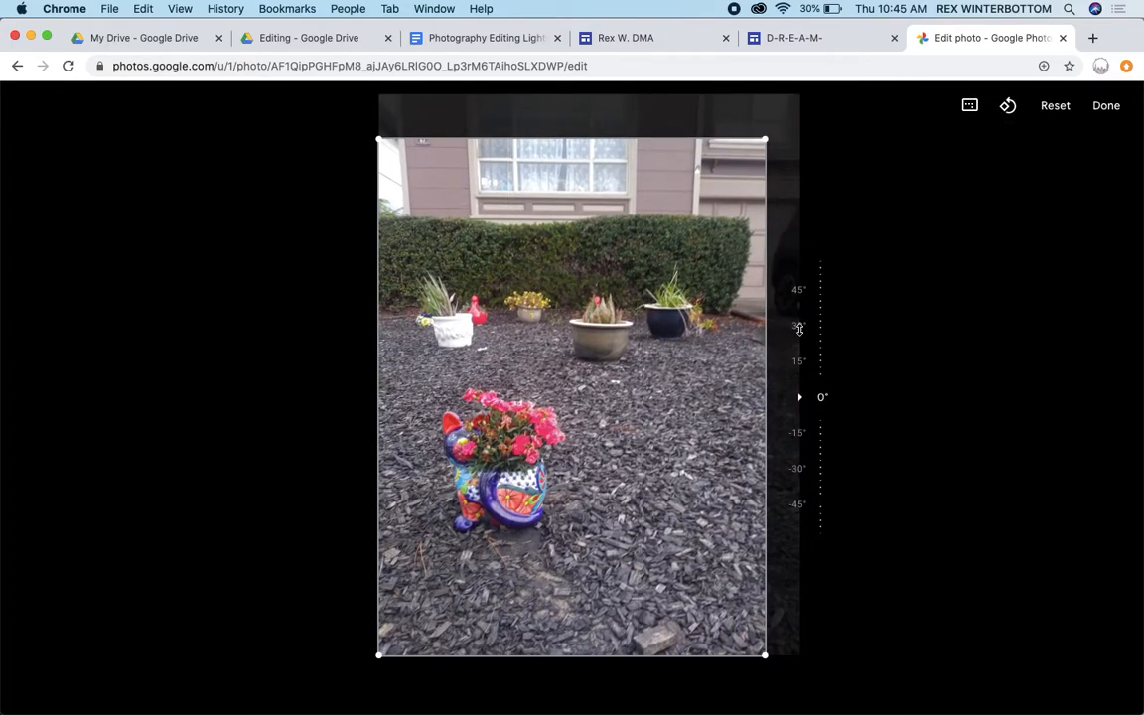
scroll(819, 323, left, 5)
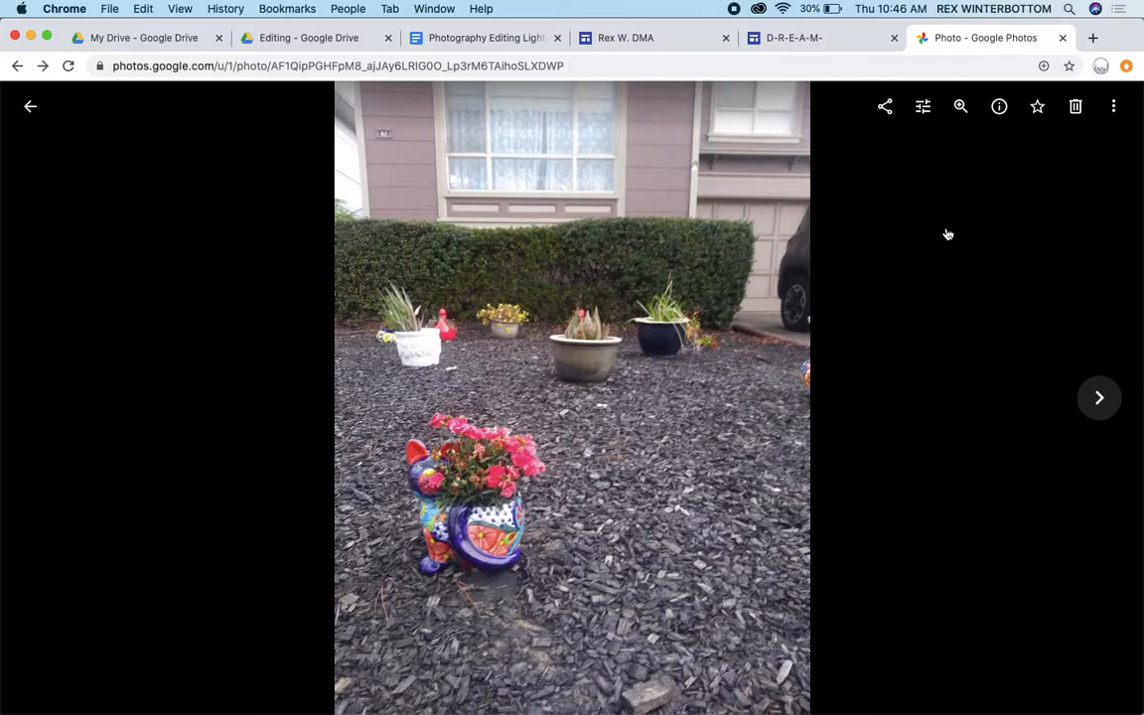
Reopen the flowerpot photo's edits, save them as a separate copy, and return to the photo library.
click(923, 107)
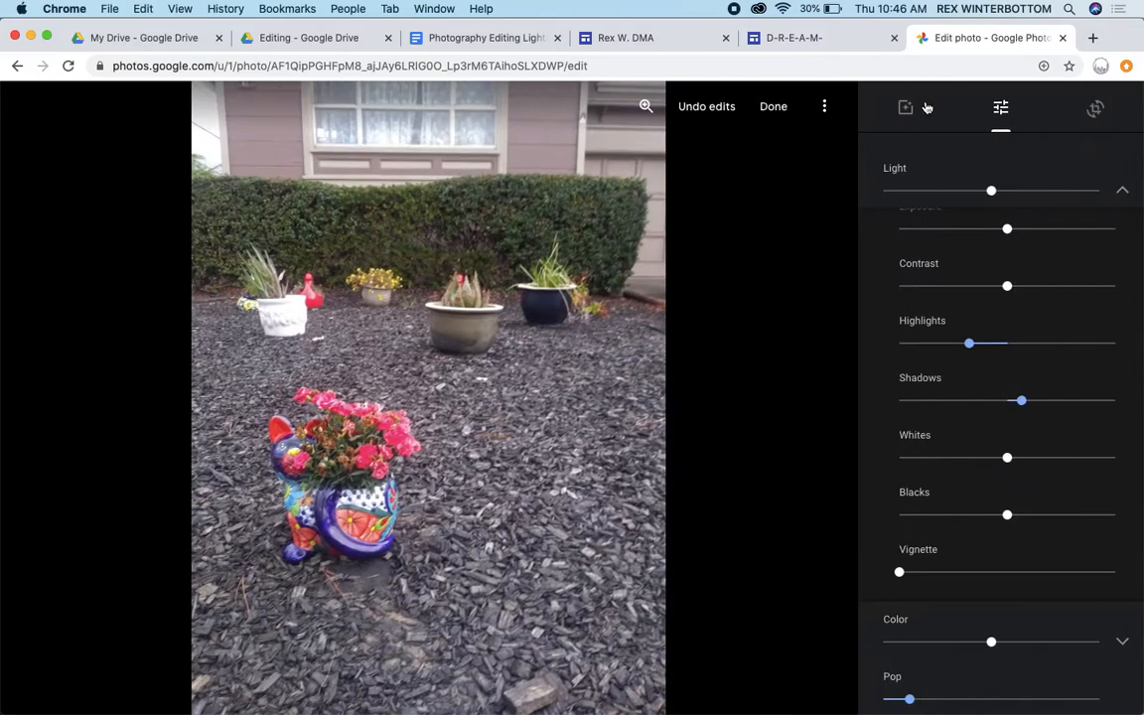
click(824, 106)
click(782, 125)
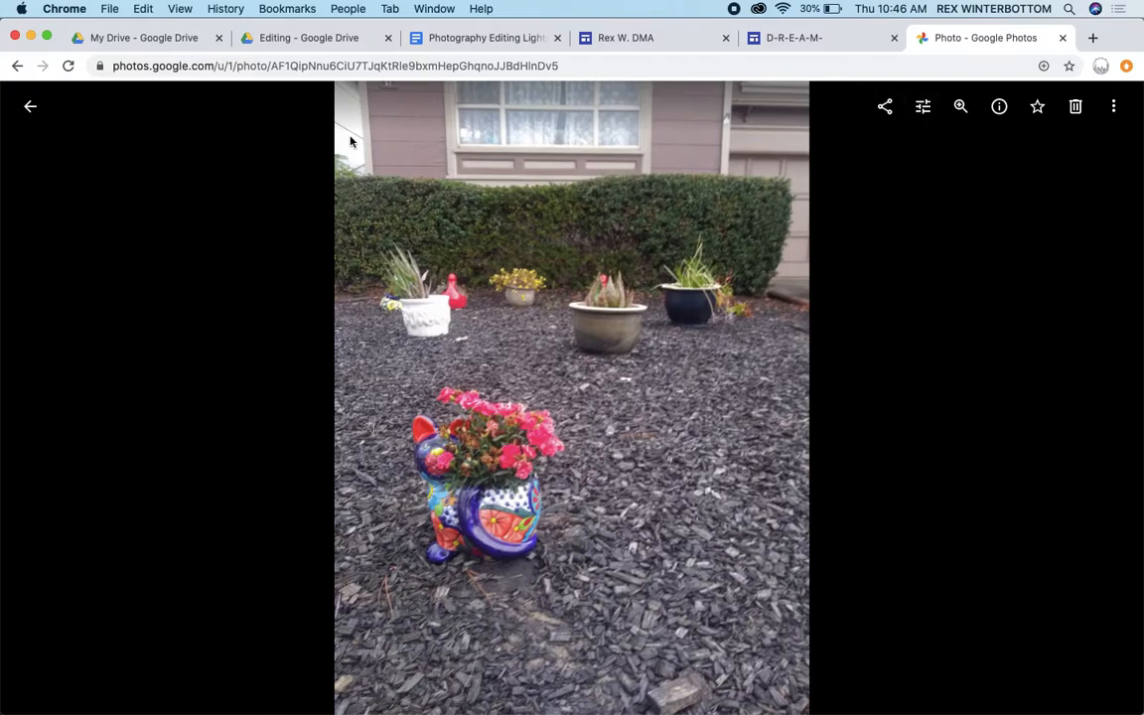
click(30, 106)
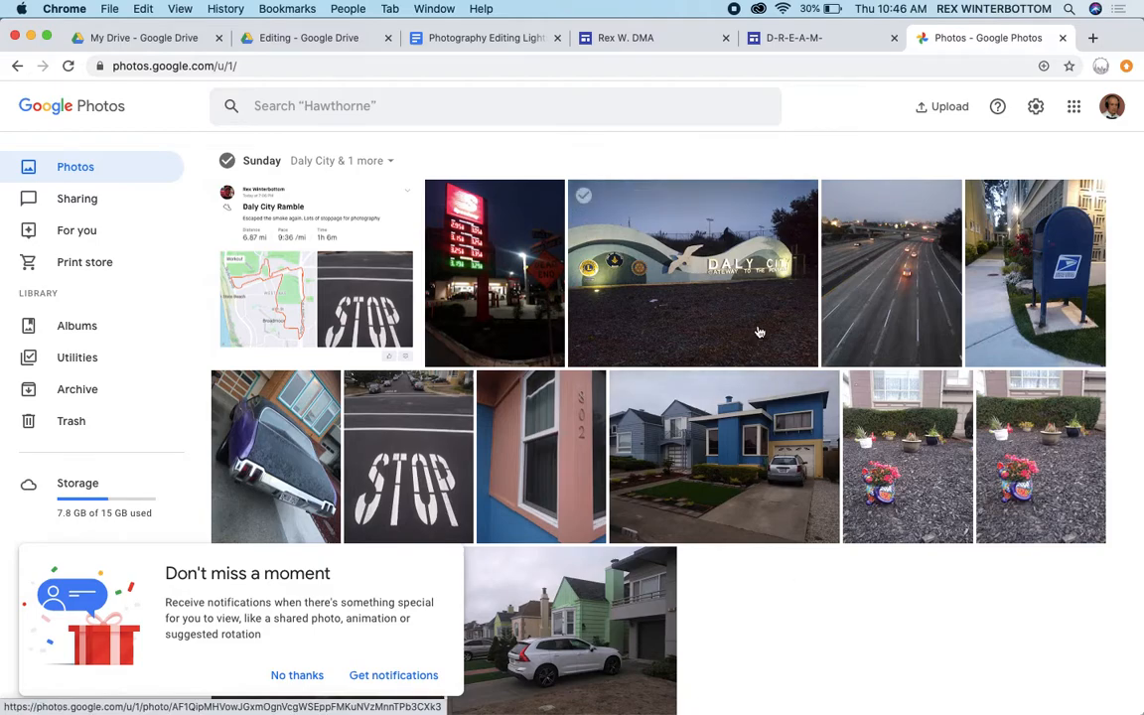
Open the uncropped Daly City sign photo for editing, raise Exposure and Shadows slightly, and lower Highlights by about a quarter.
click(751, 295)
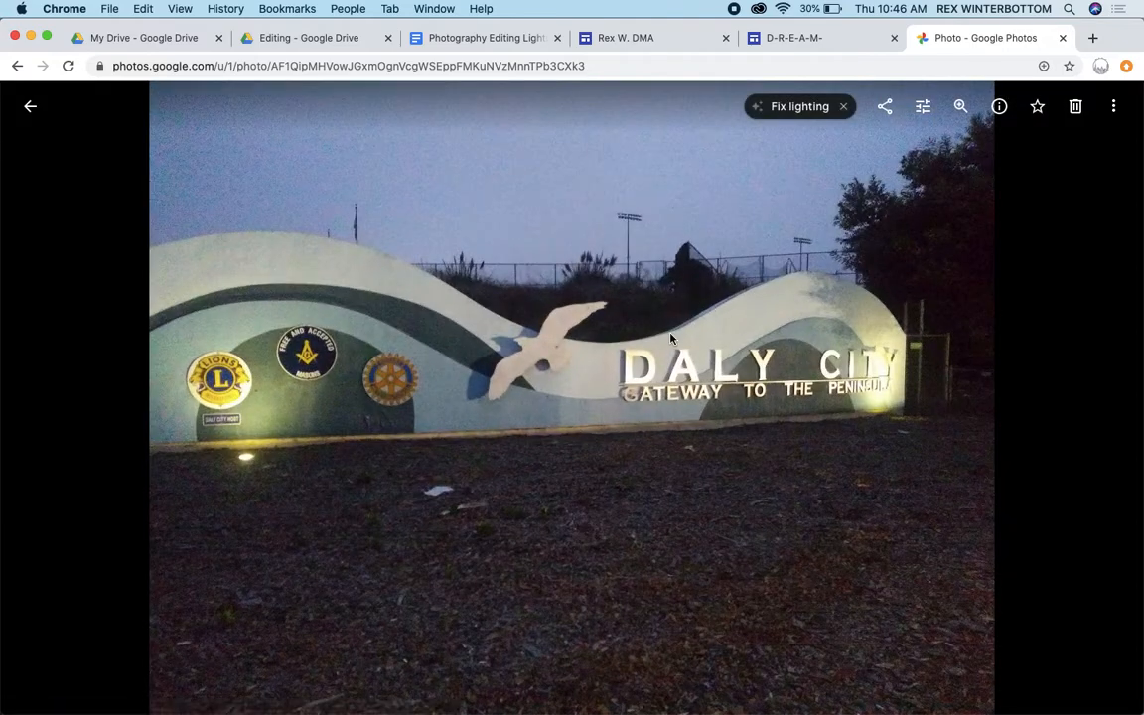
click(923, 106)
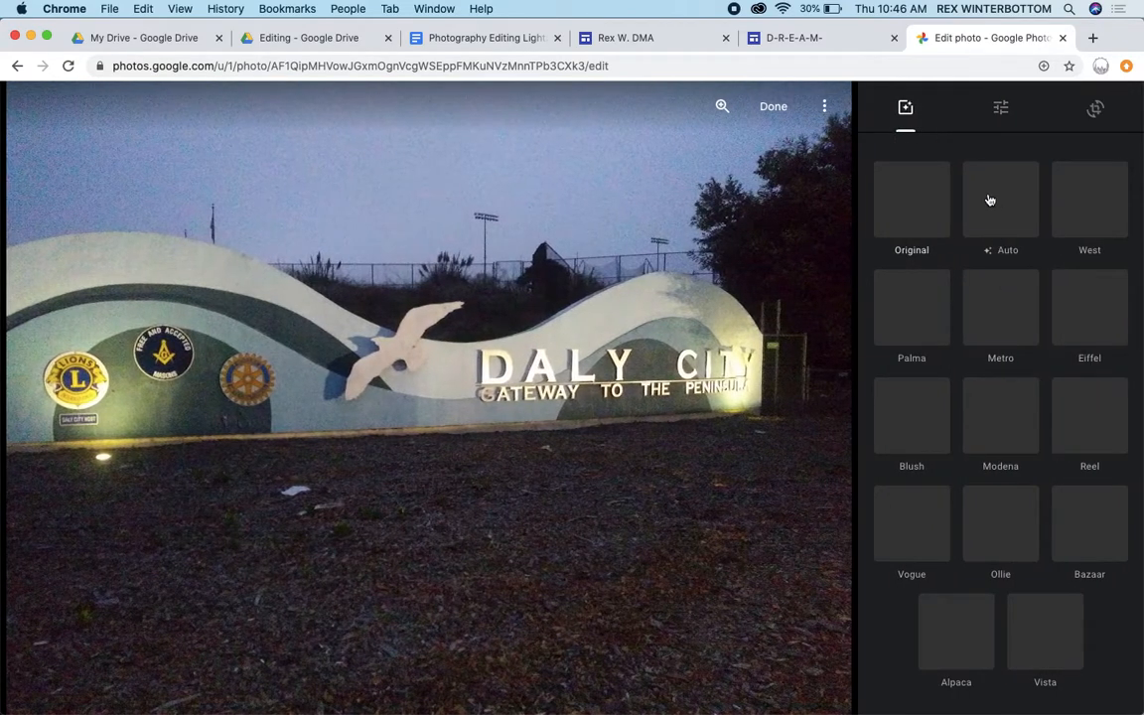
click(1005, 114)
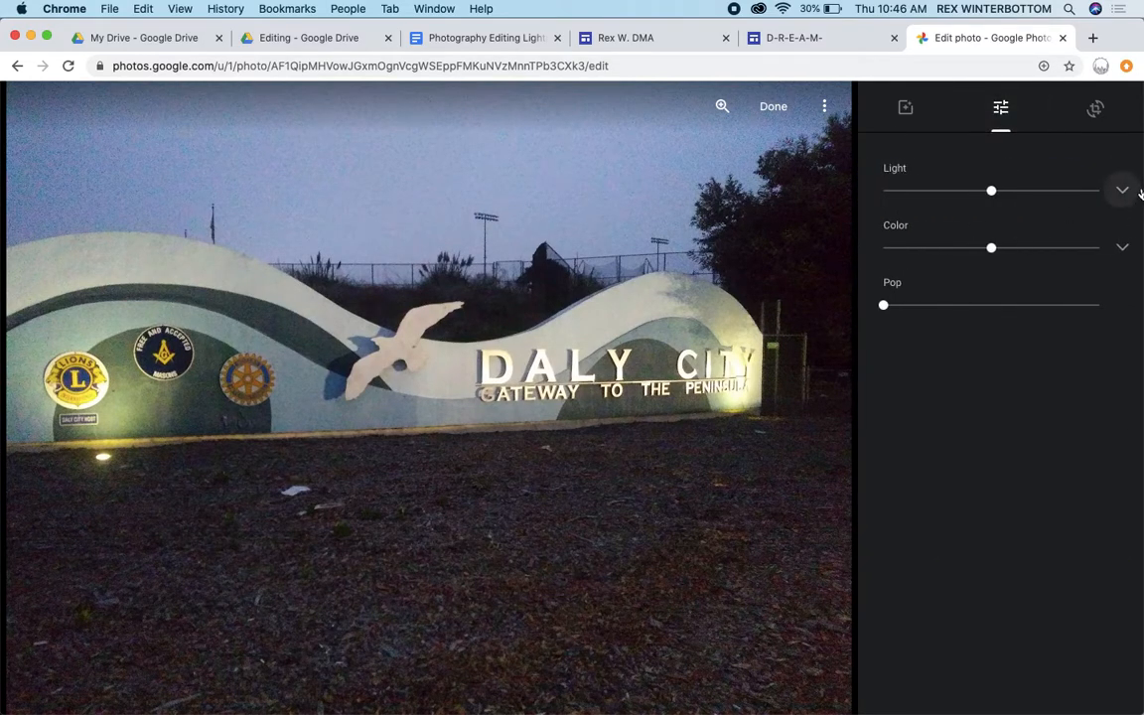
click(1121, 189)
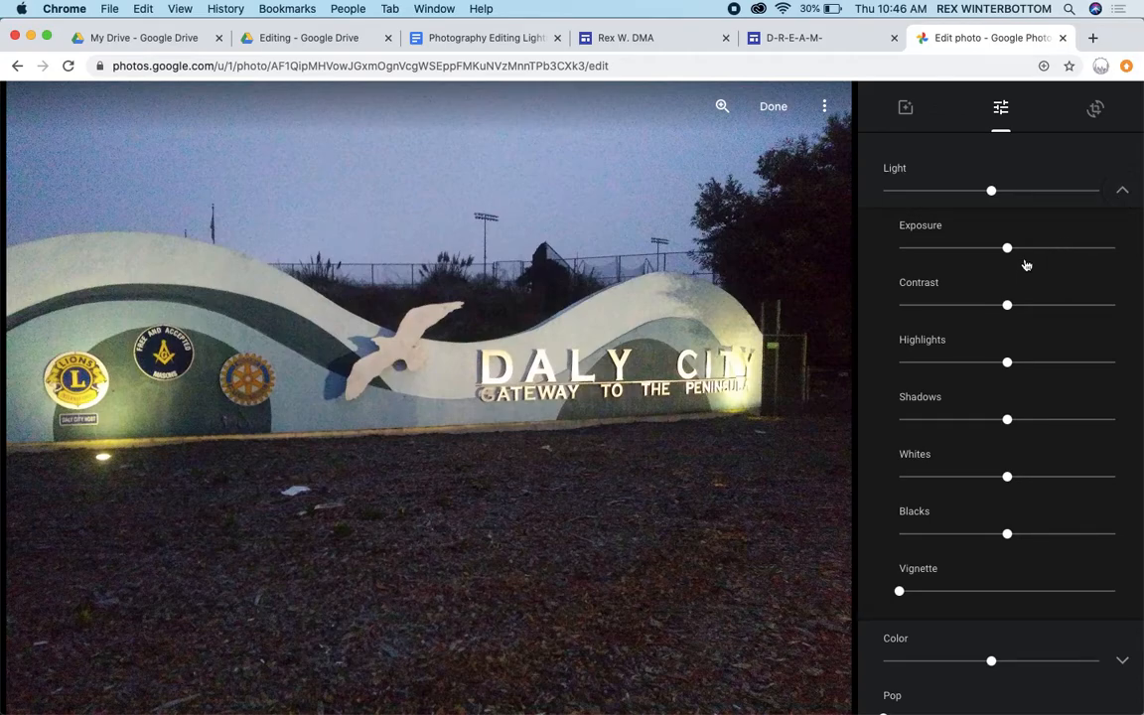
mouse_move(1015, 252)
mouse_down()
mouse_move(1036, 251)
mouse_move(989, 258)
mouse_move(1014, 255)
mouse_up()
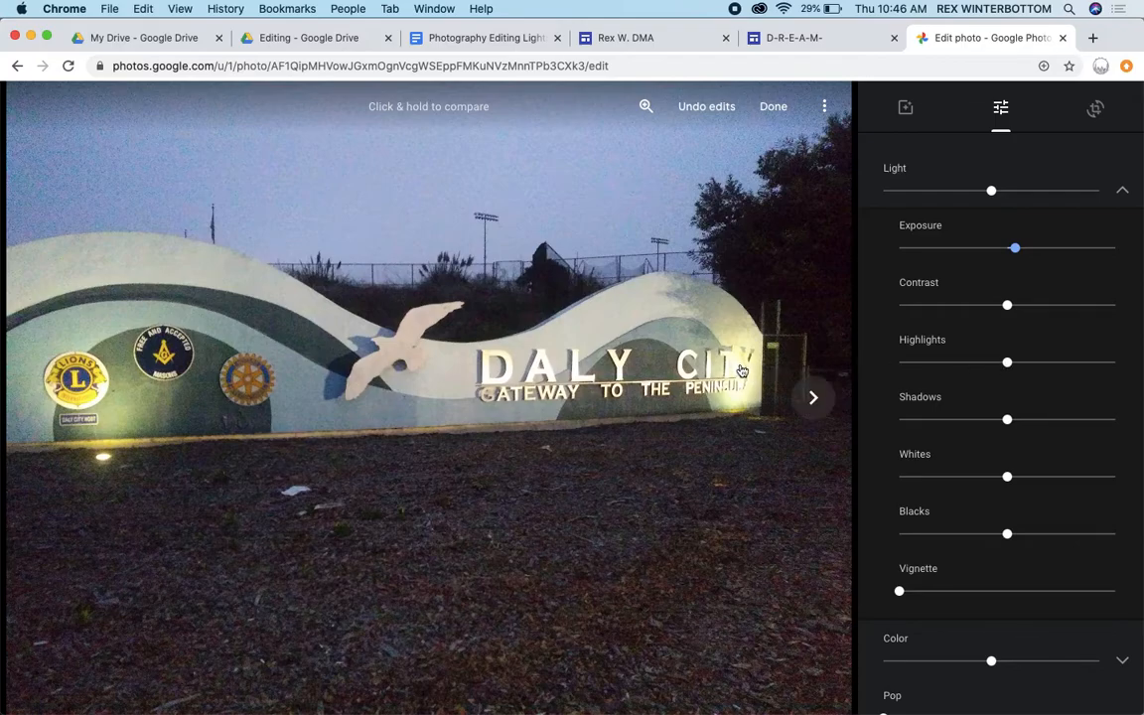
drag(1007, 362, 976, 363)
drag(1007, 421, 1021, 420)
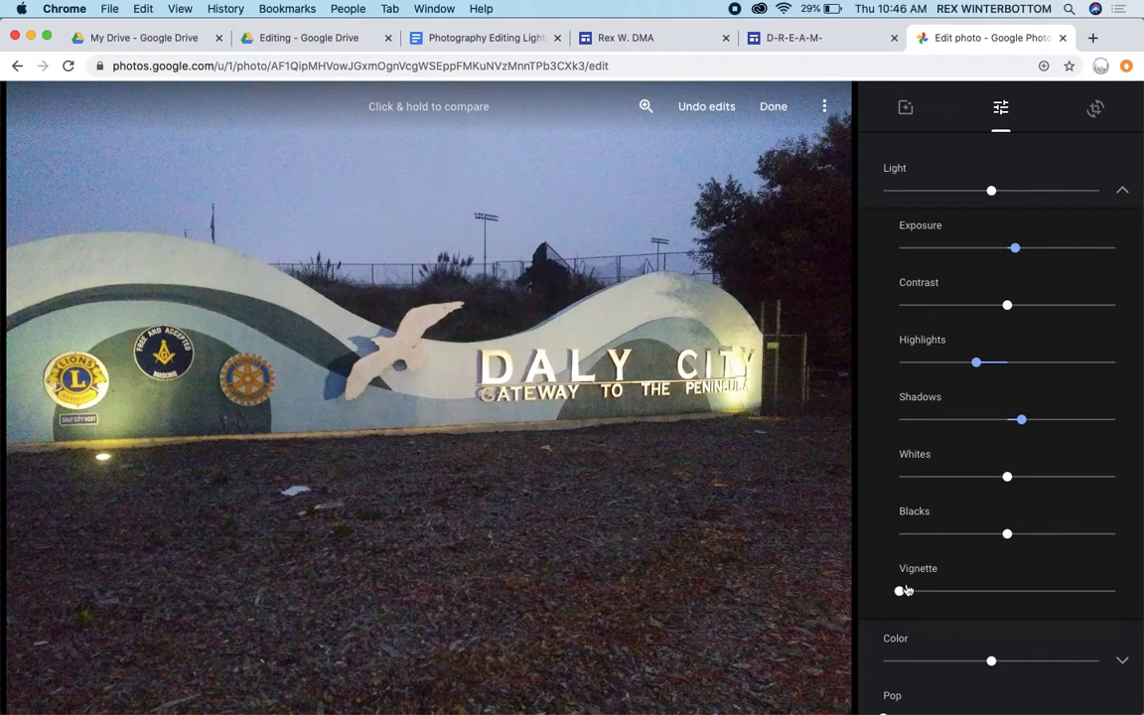
Shift the sign photo's Tint slightly below neutral and raise Pop to about a tenth of its range.
scroll(993, 625, down, 1)
click(1121, 641)
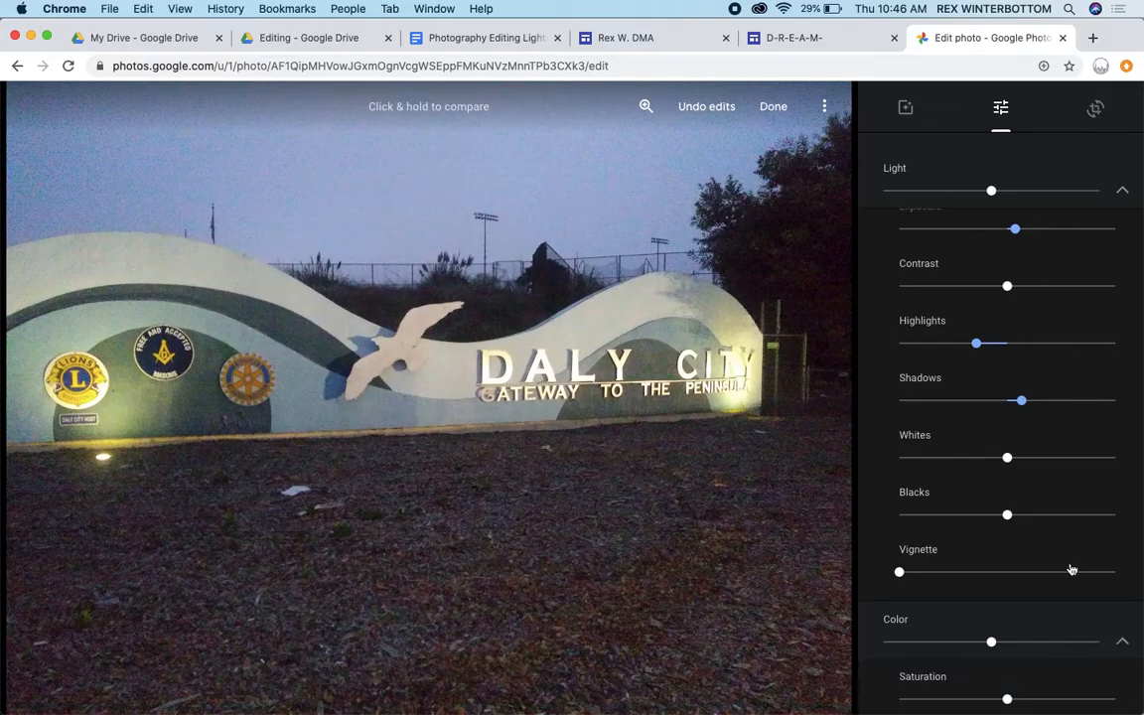
scroll(1067, 566, down, 4)
mouse_move(1014, 518)
mouse_down()
mouse_move(1037, 517)
mouse_move(984, 523)
mouse_move(1028, 524)
mouse_move(995, 526)
mouse_up()
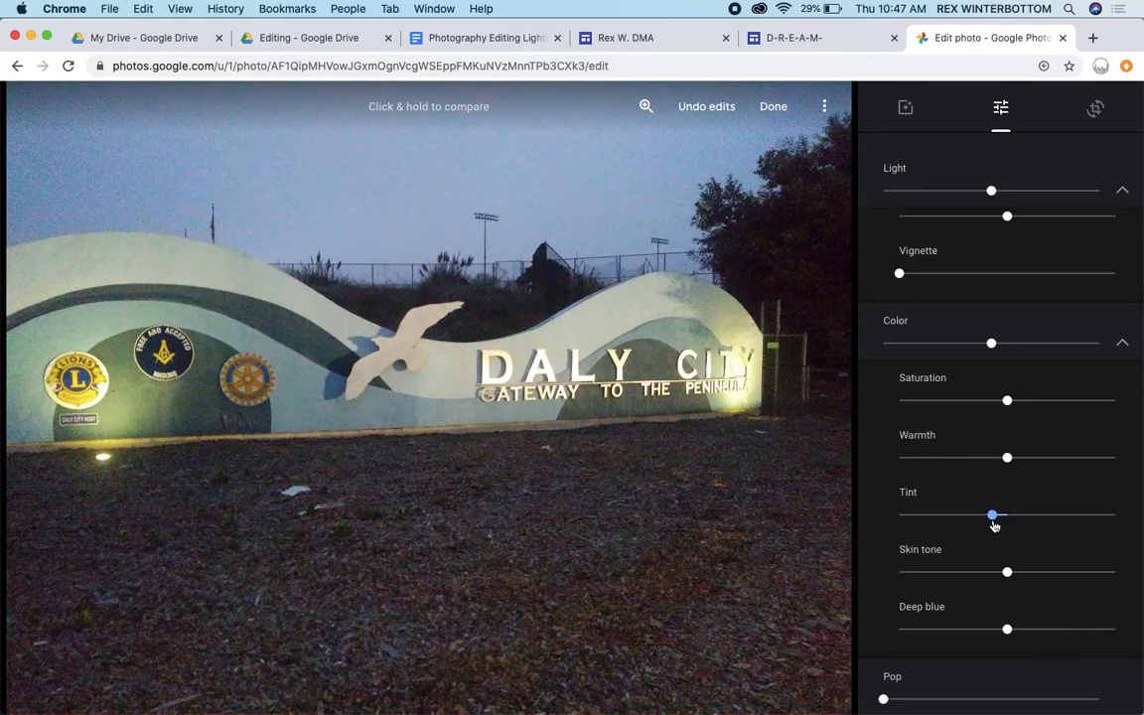
drag(886, 698, 905, 699)
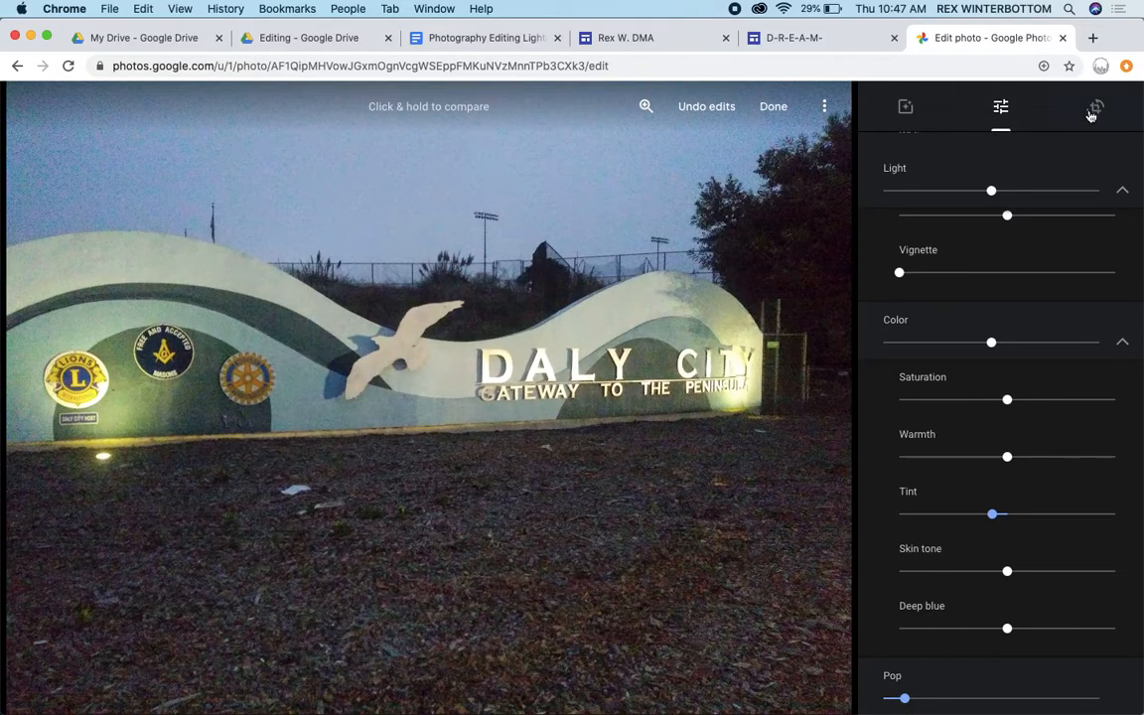
Crop the sign photo to a wide banner around the wall, trimming upper sky, the dark right side and most of the gravel.
click(1092, 109)
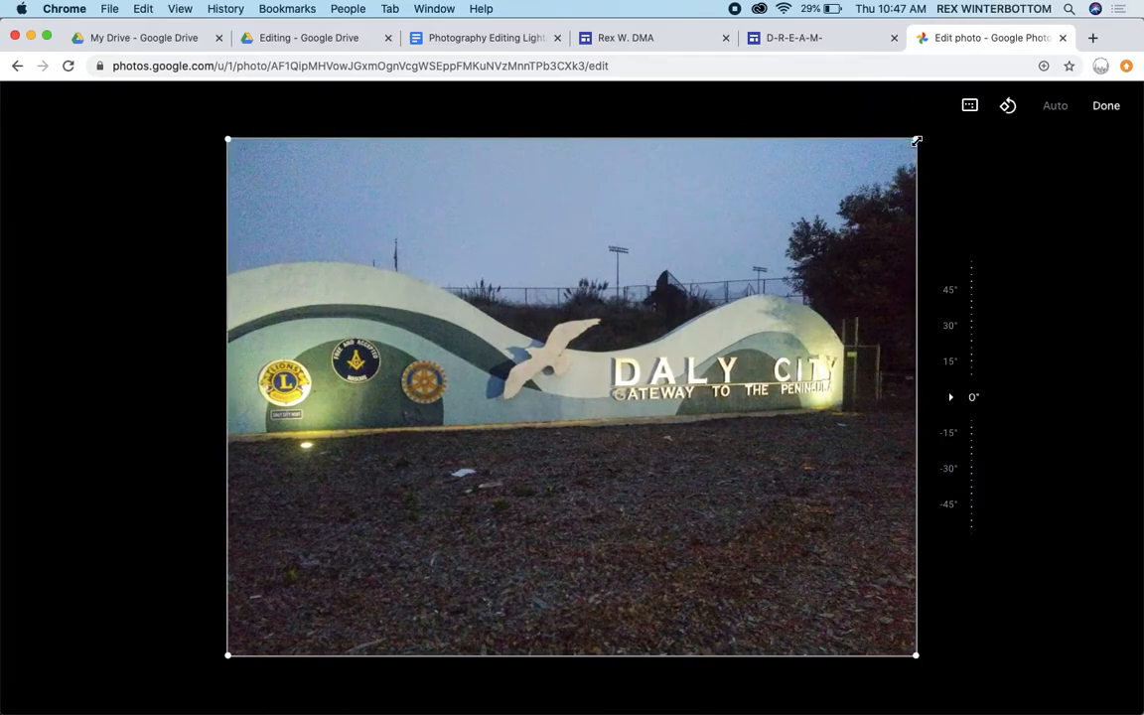
drag(915, 141, 835, 191)
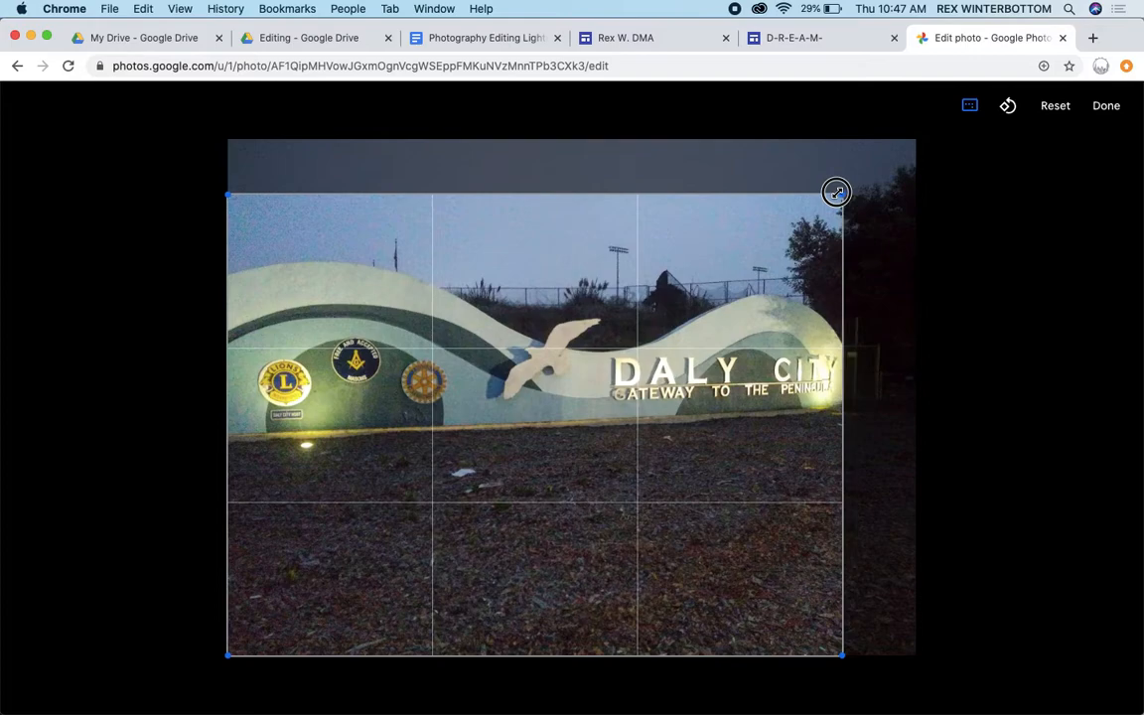
drag(836, 191, 836, 193)
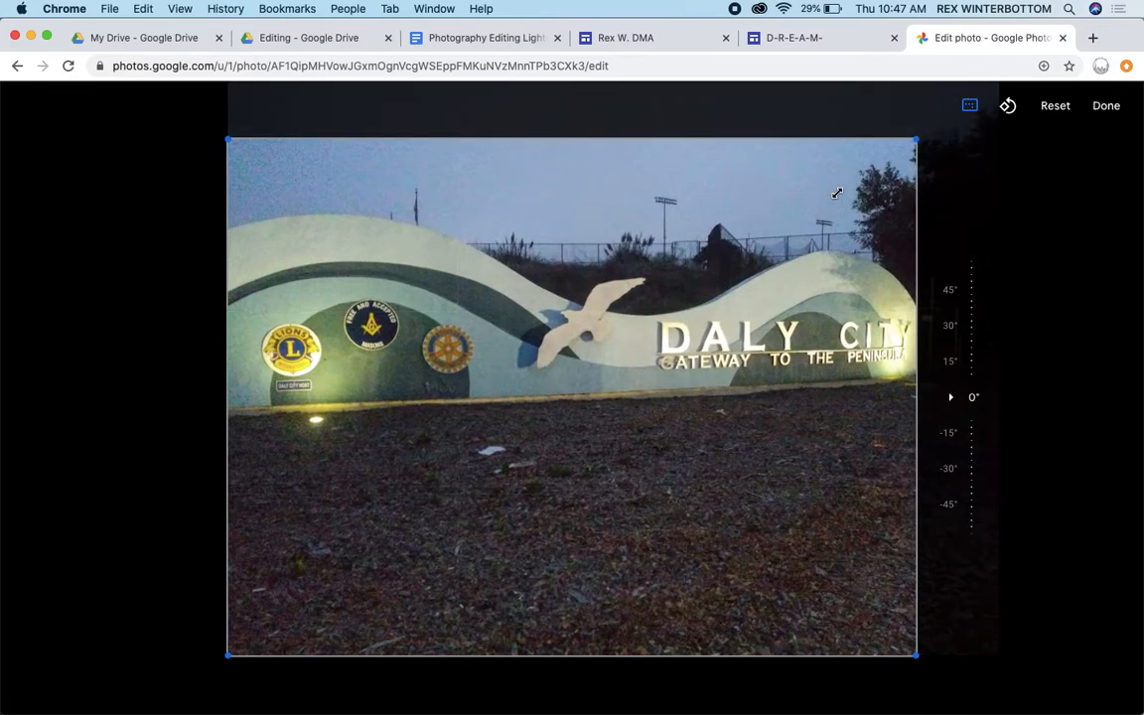
drag(565, 658, 593, 451)
drag(582, 181, 582, 239)
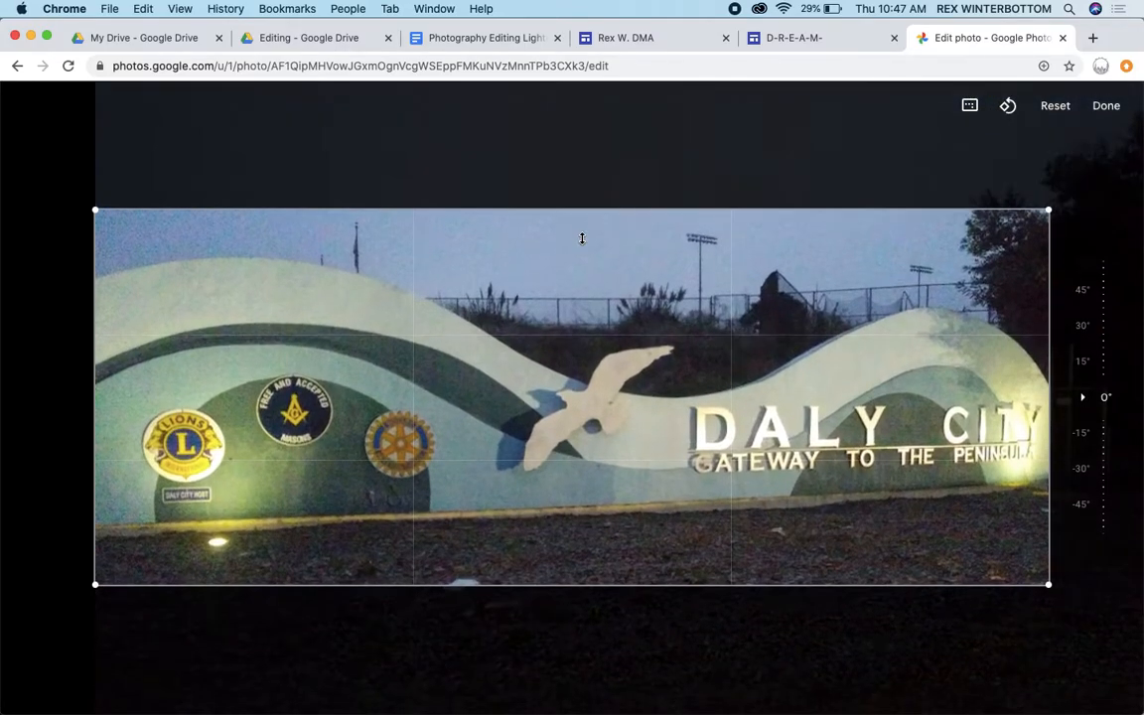
click(1095, 107)
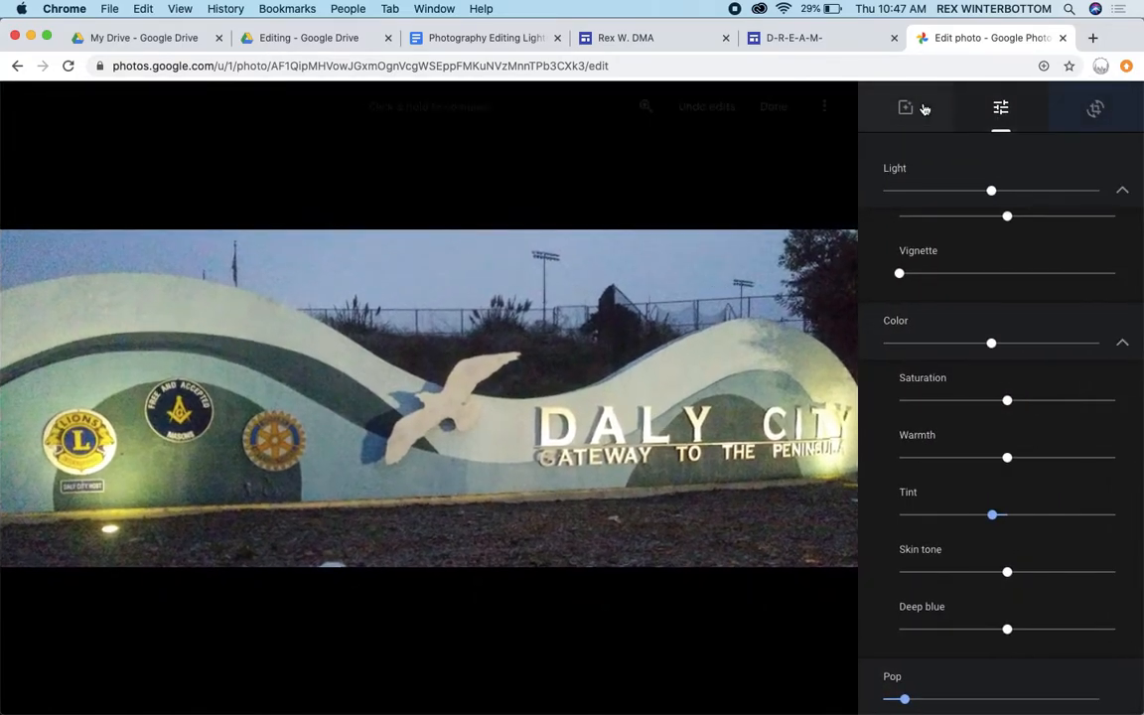
Save the edited Daly City sign photo as a copy and return to the photo library.
click(825, 110)
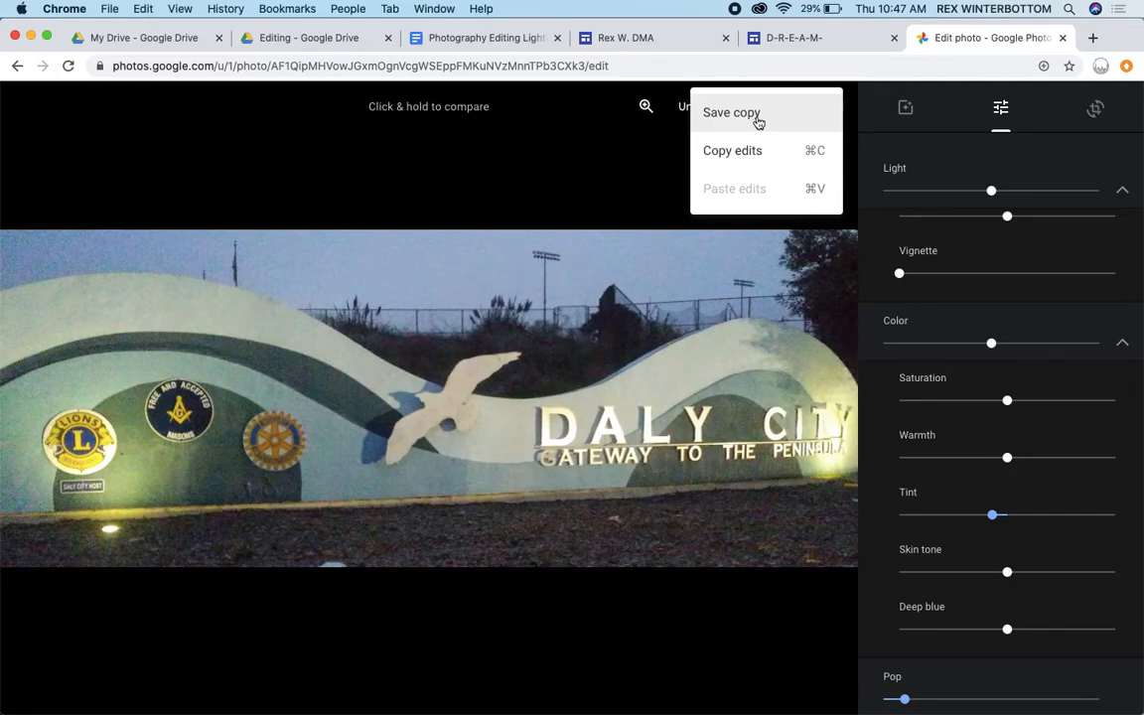
click(758, 121)
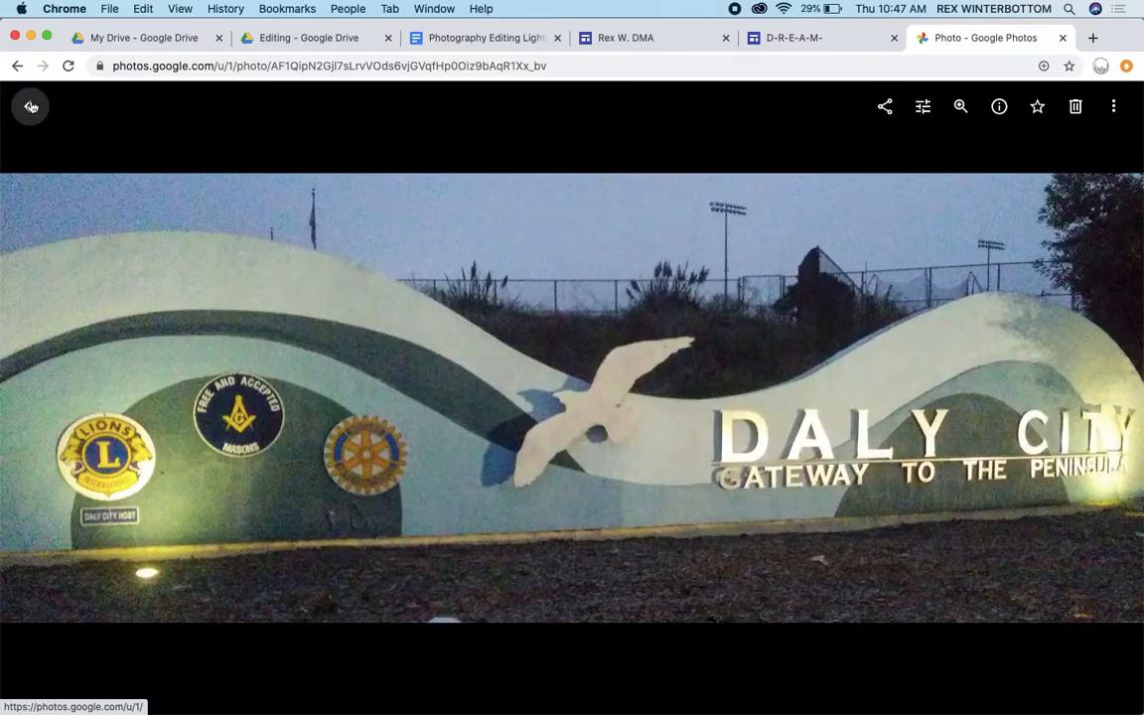
click(31, 106)
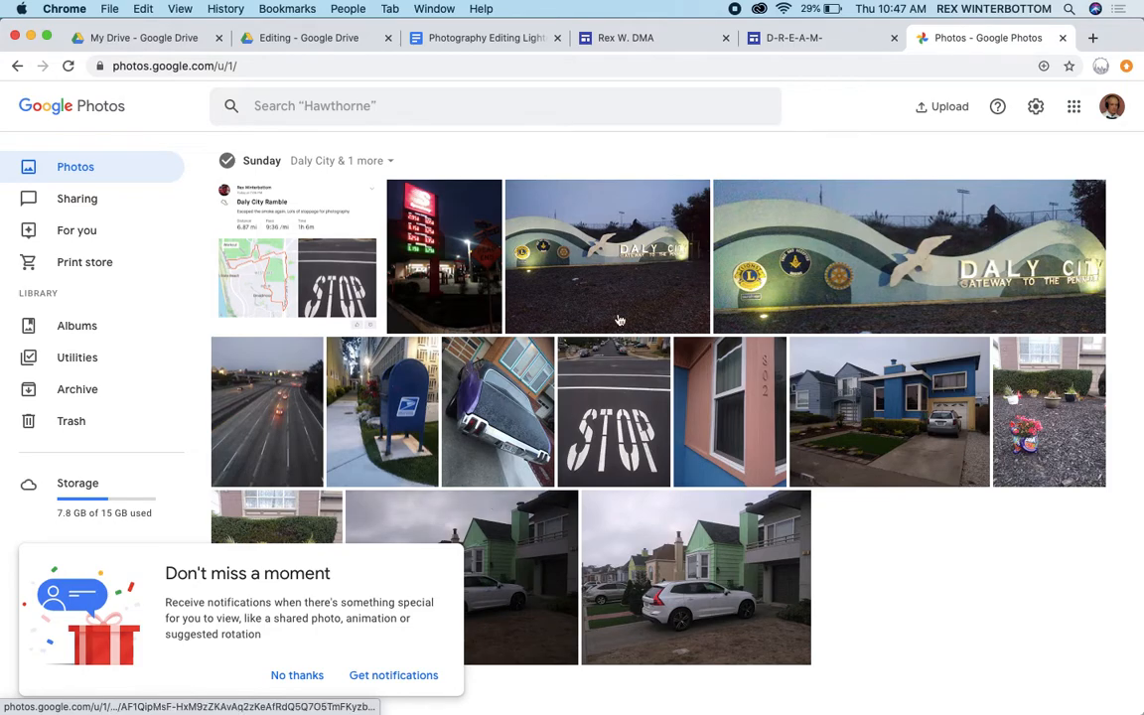
Switch to the portfolio site in Google Sites and add a subpage named Photo Edits under Photo Compositions.
click(642, 42)
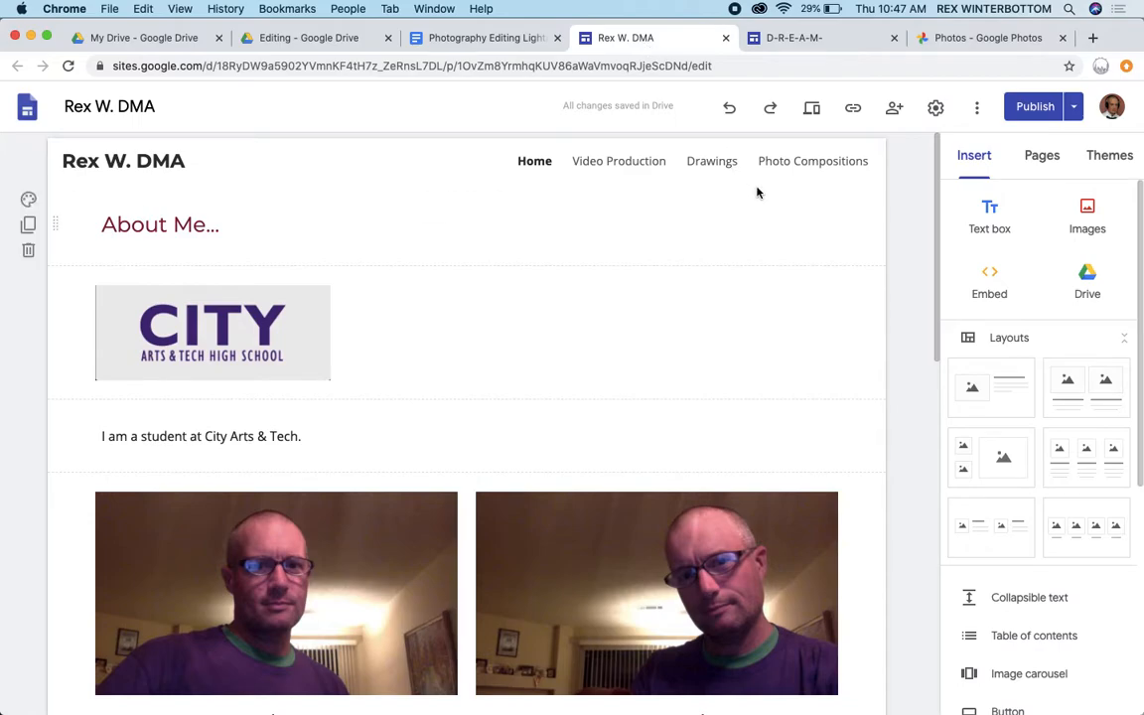
click(1042, 156)
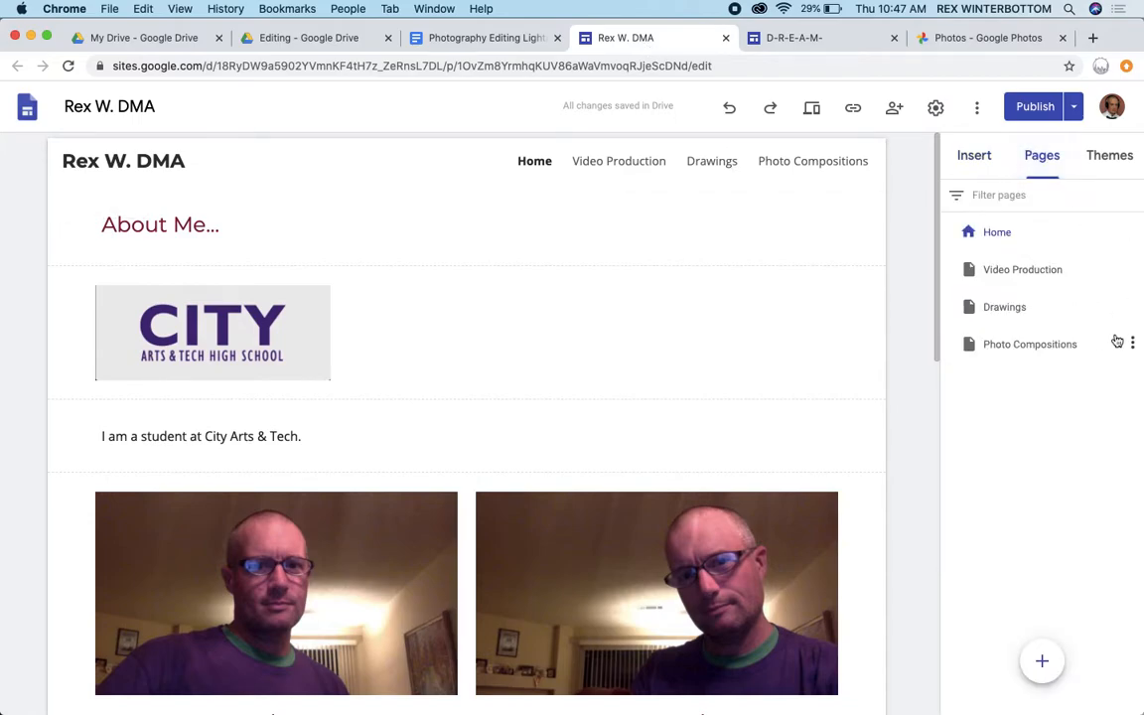
click(1132, 342)
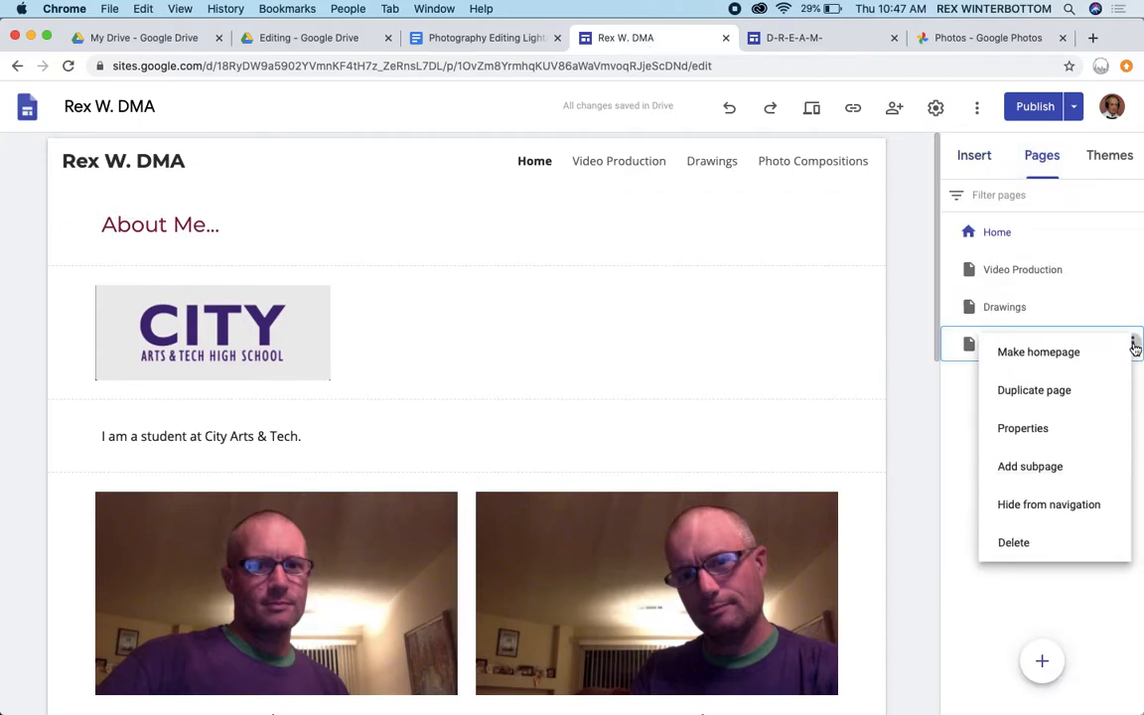
click(1040, 466)
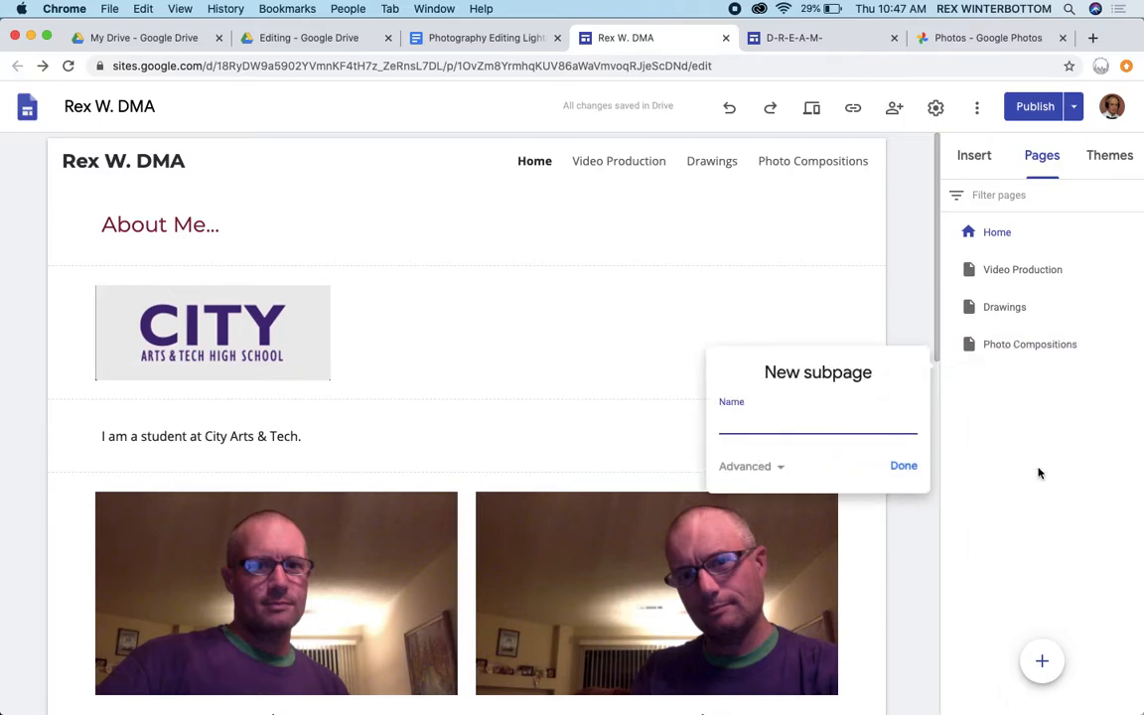
text(Phot)
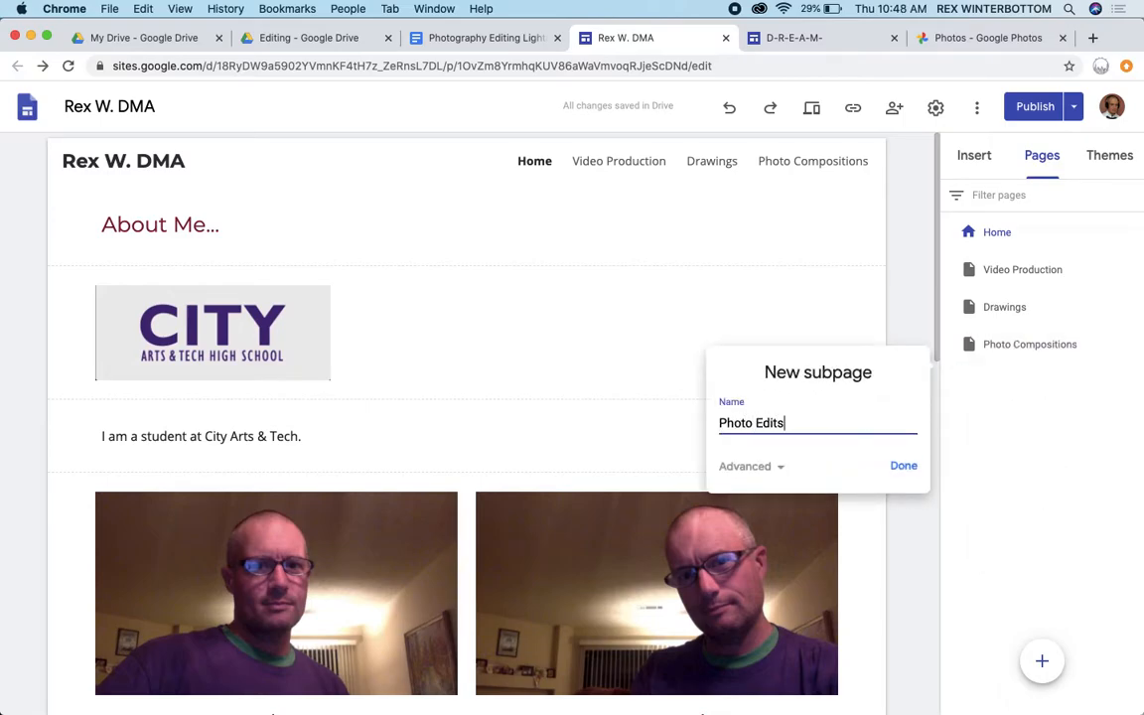
text(o Edits)
click(902, 466)
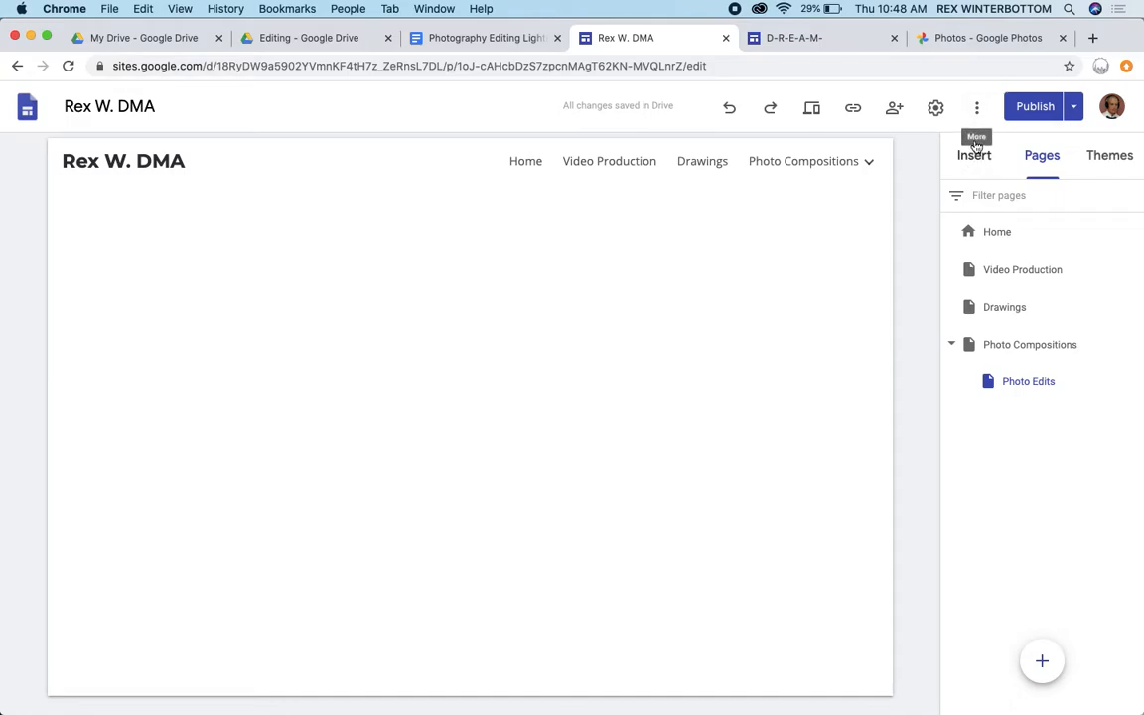
Add a text box reading "Photo Edits" to the new subpage and style it as Heading.
click(1003, 152)
click(988, 208)
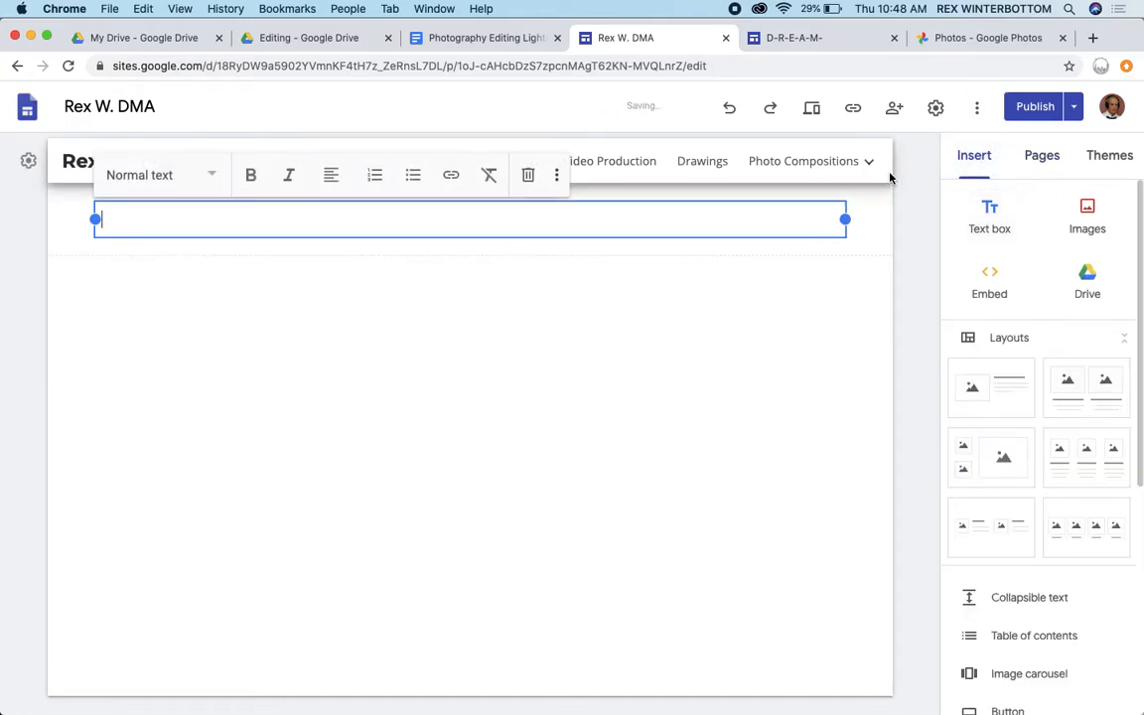
text(Photo Edits)
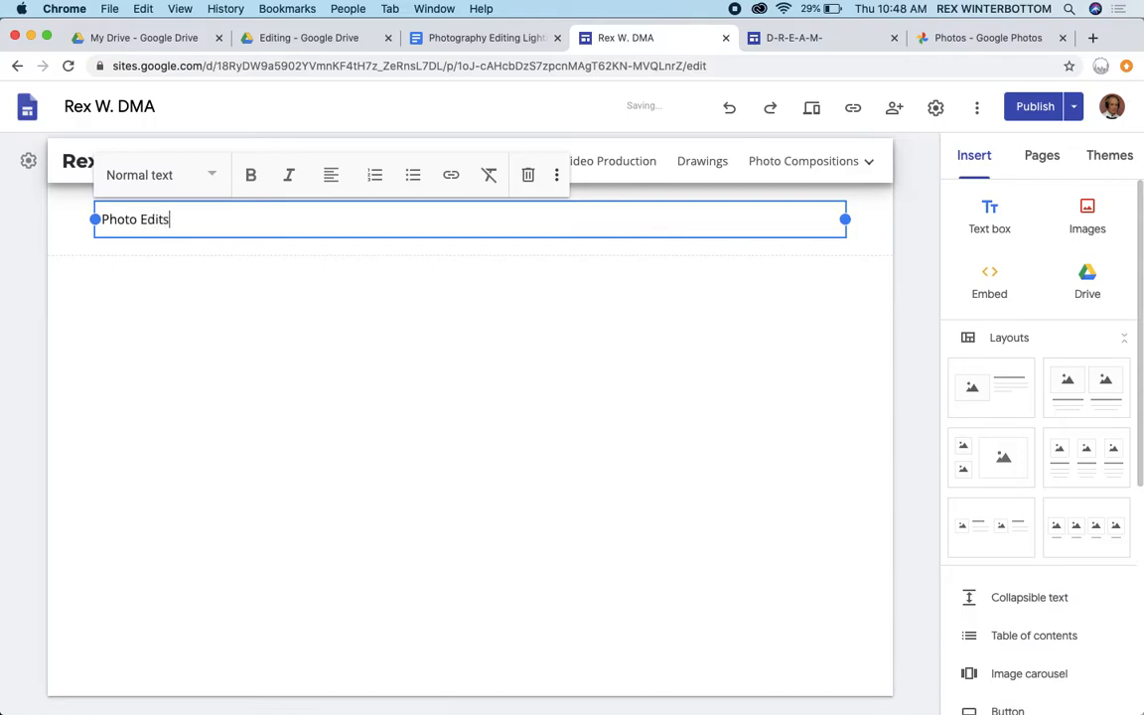
click(211, 175)
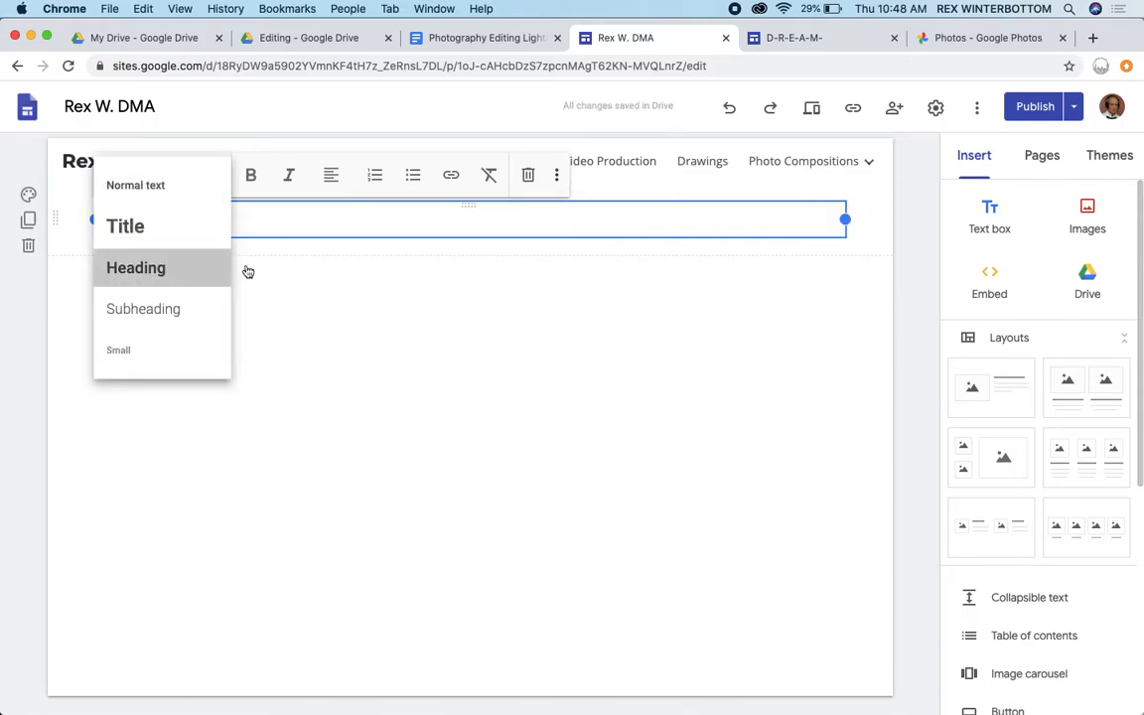
click(218, 269)
Insert the original and edited versions of the car, flowerpot and Daly City sign photos from Google Photos, and check their placement.
click(1087, 213)
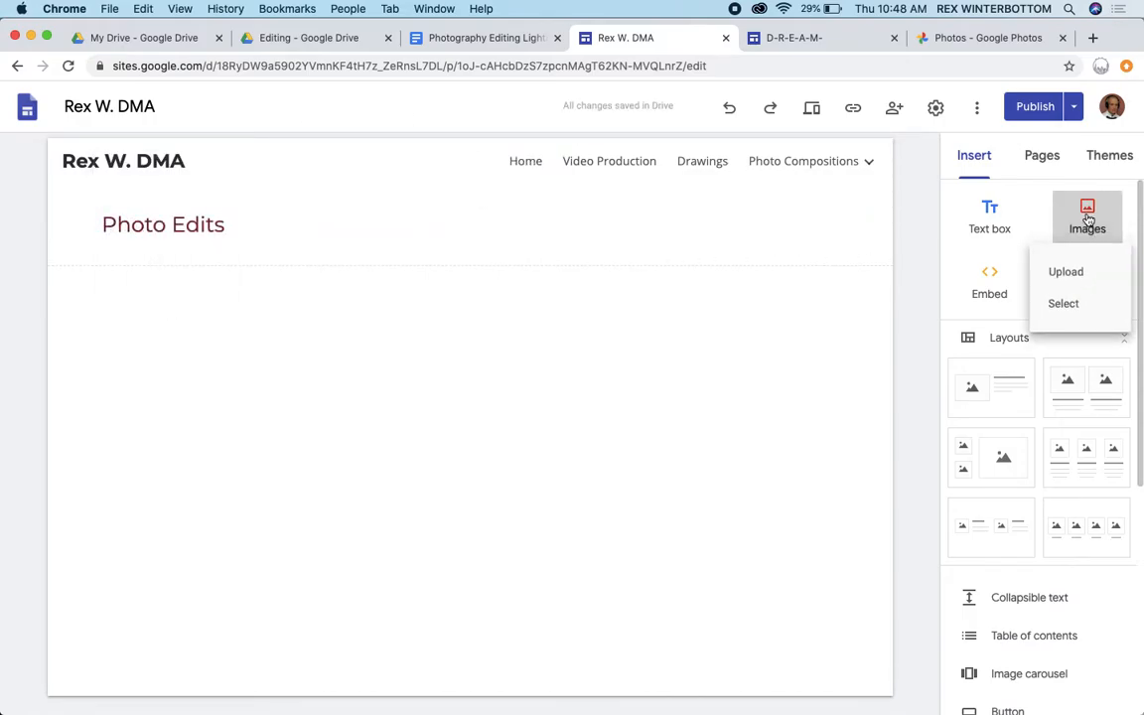
click(1063, 305)
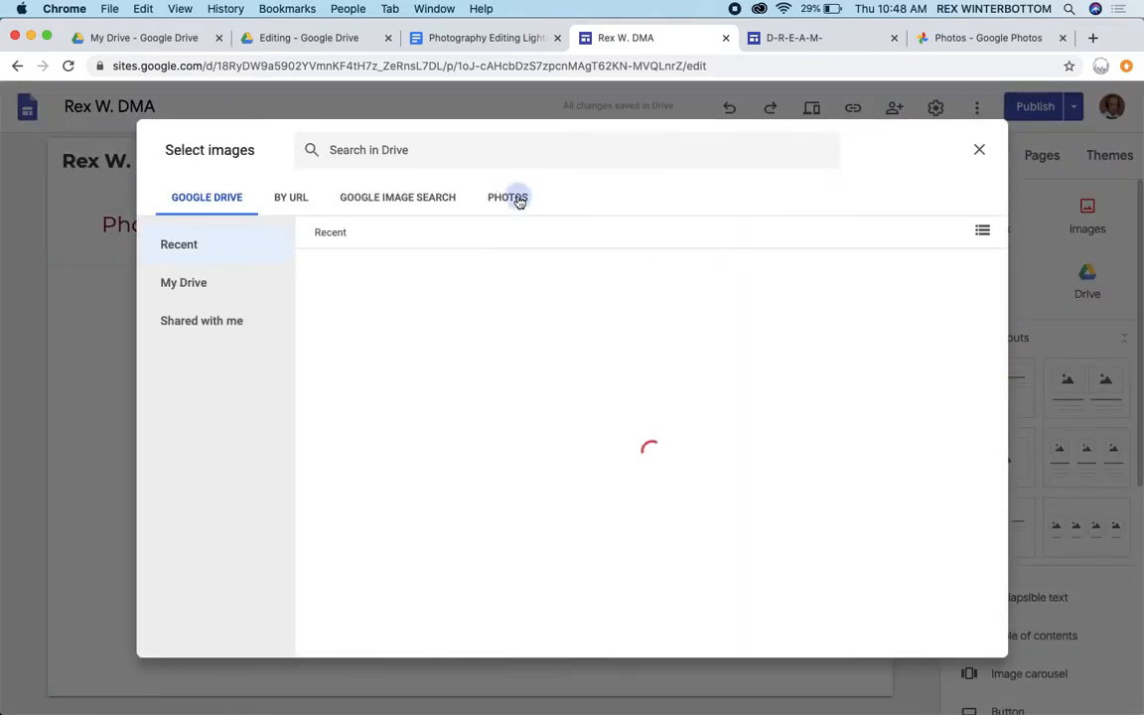
click(514, 198)
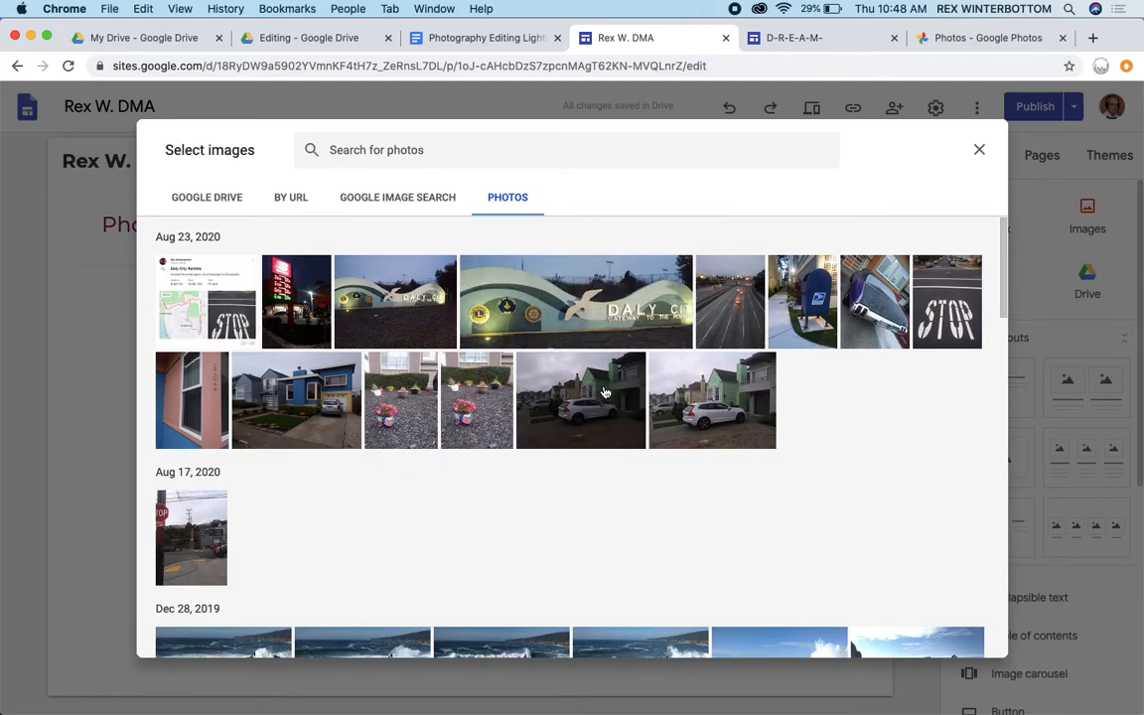
click(537, 357)
click(692, 398)
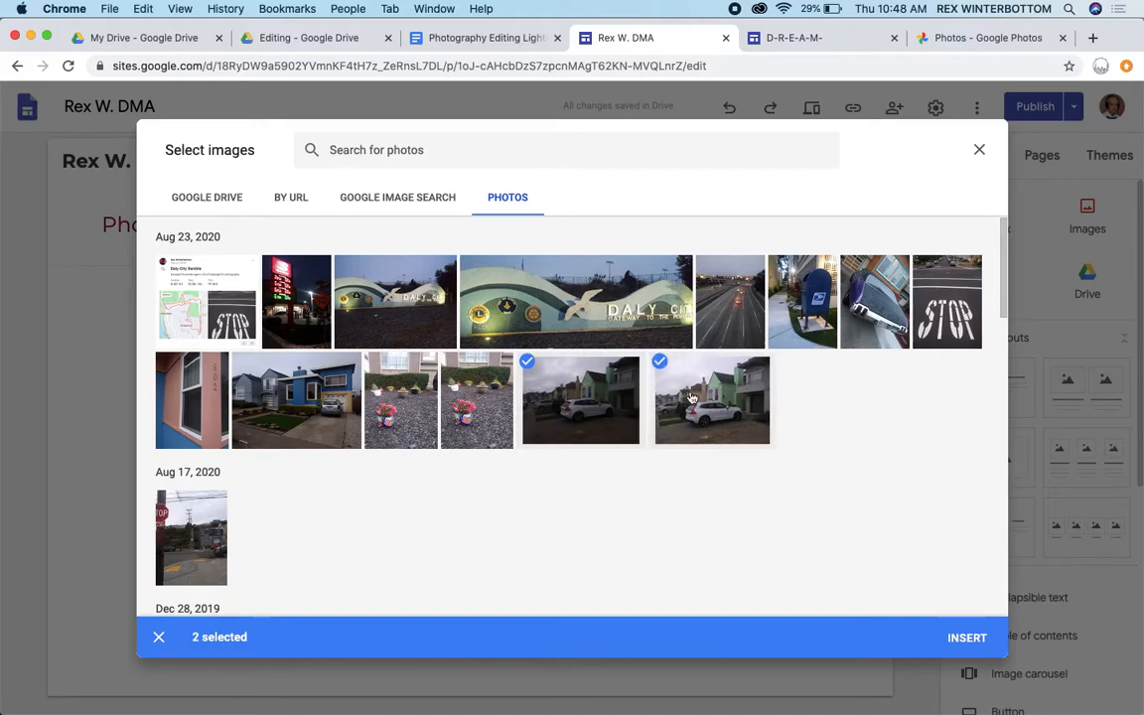
click(402, 400)
click(446, 360)
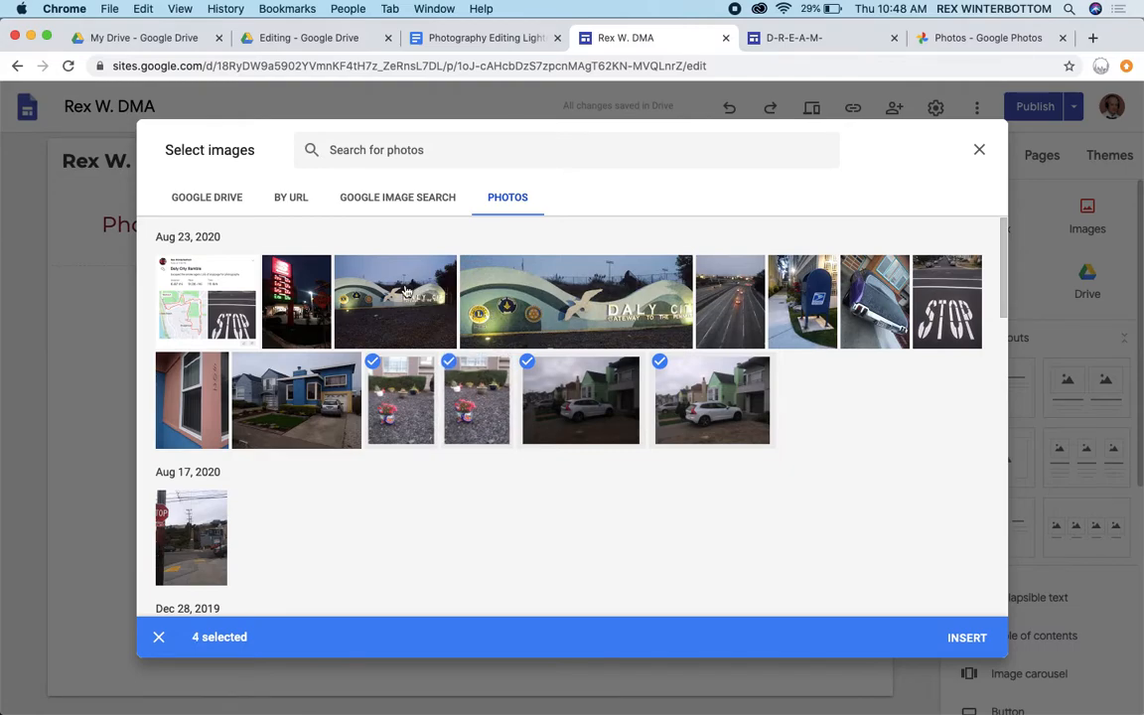
click(449, 296)
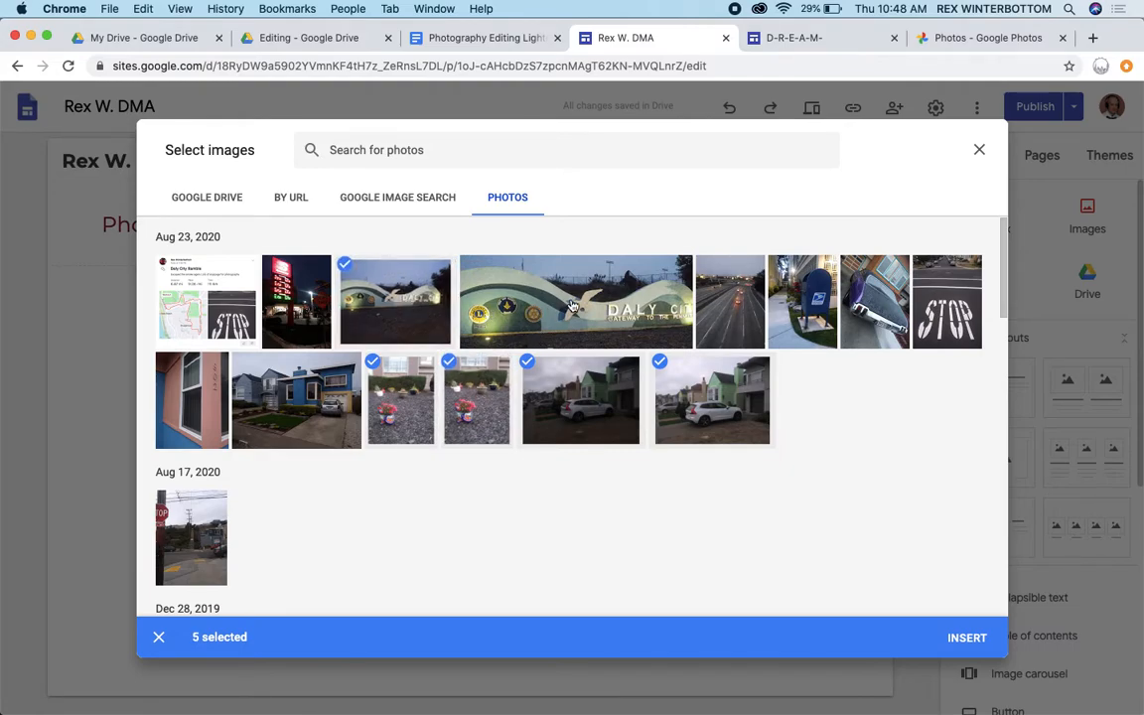
click(572, 306)
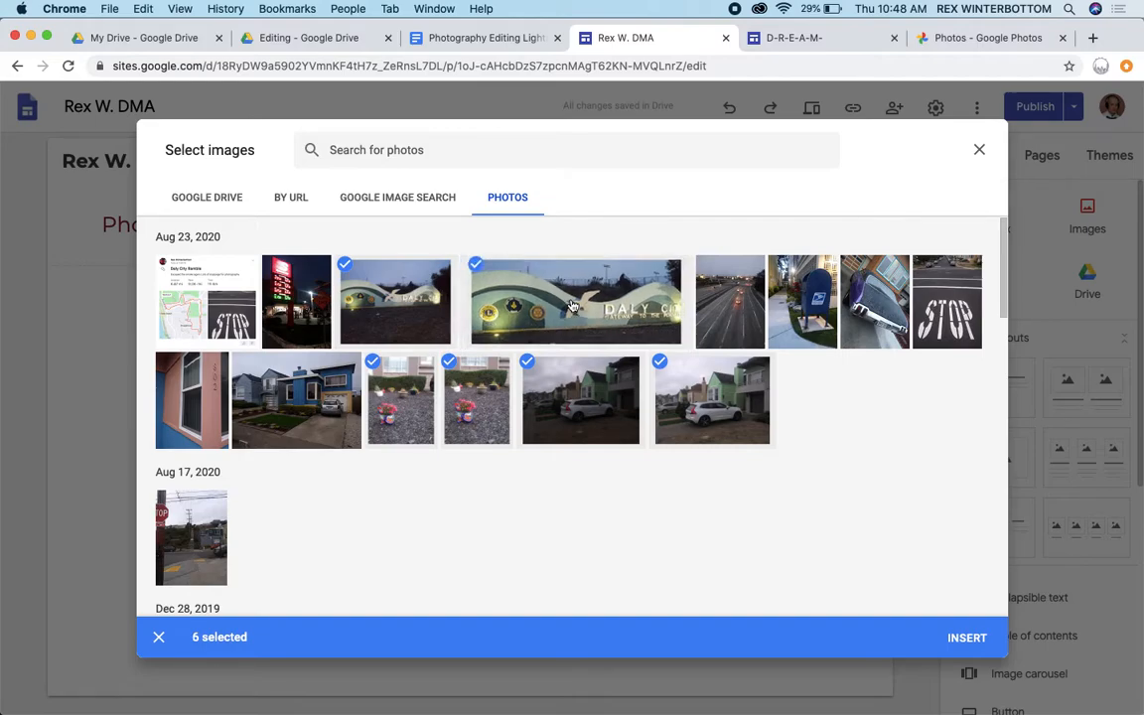
click(988, 647)
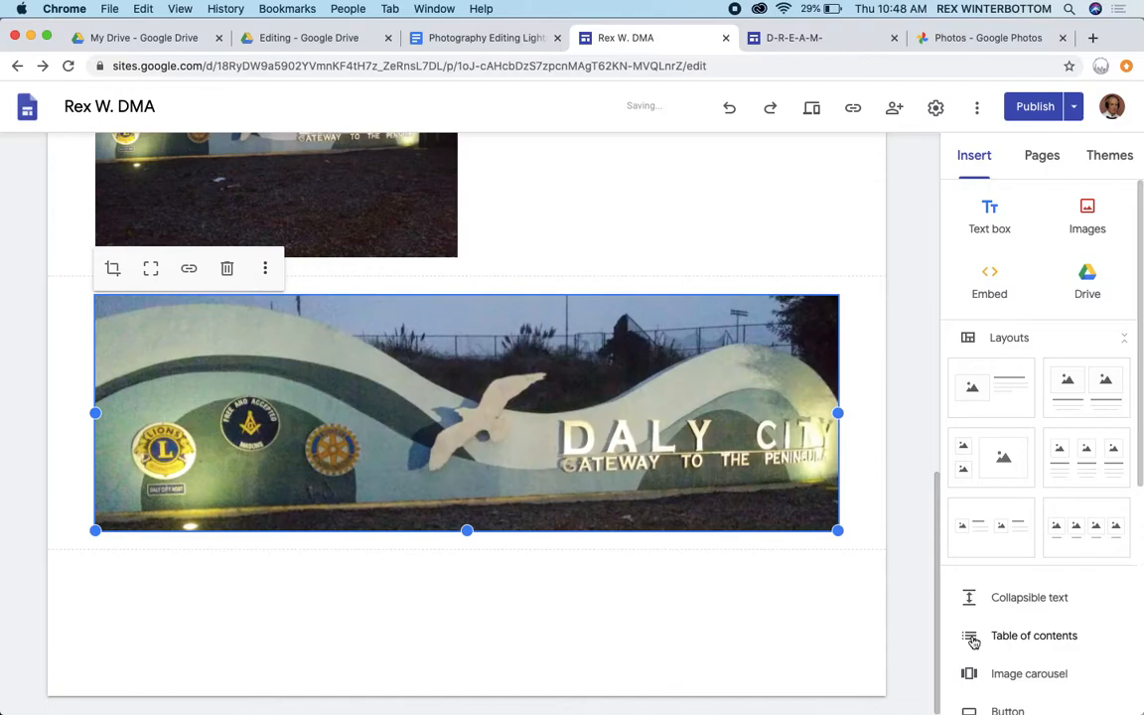
scroll(850, 367, up, 5)
scroll(852, 383, up, 5)
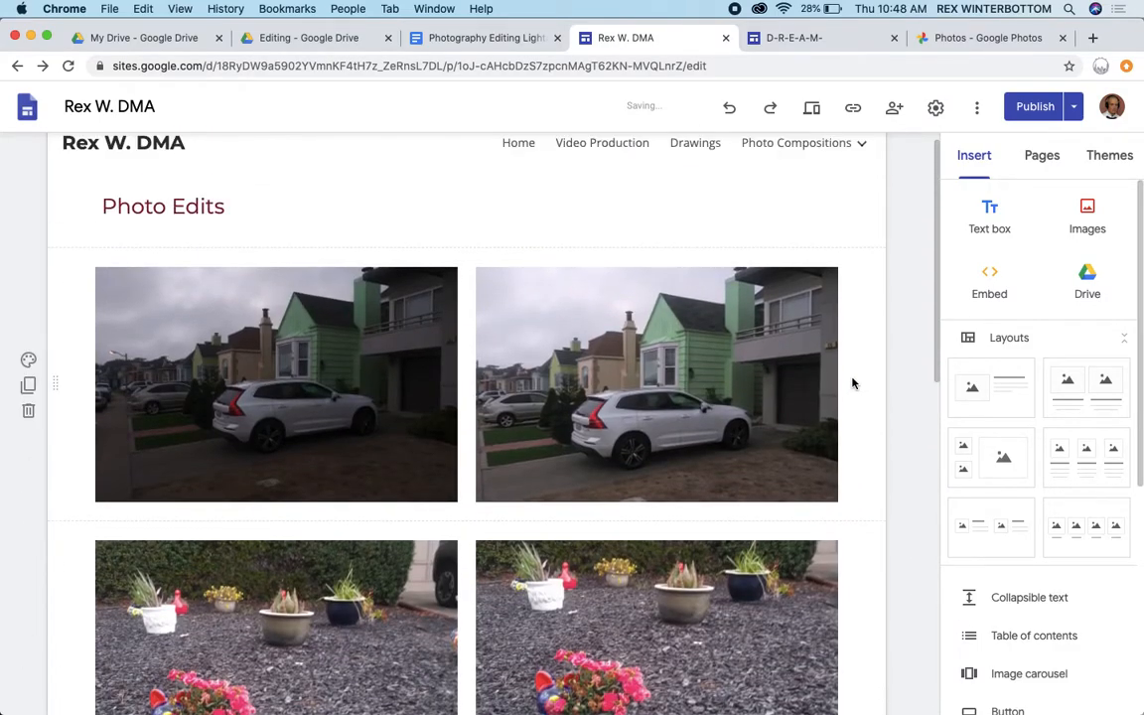
Uncrop the original and edited car photos so each shows its full frame.
click(385, 347)
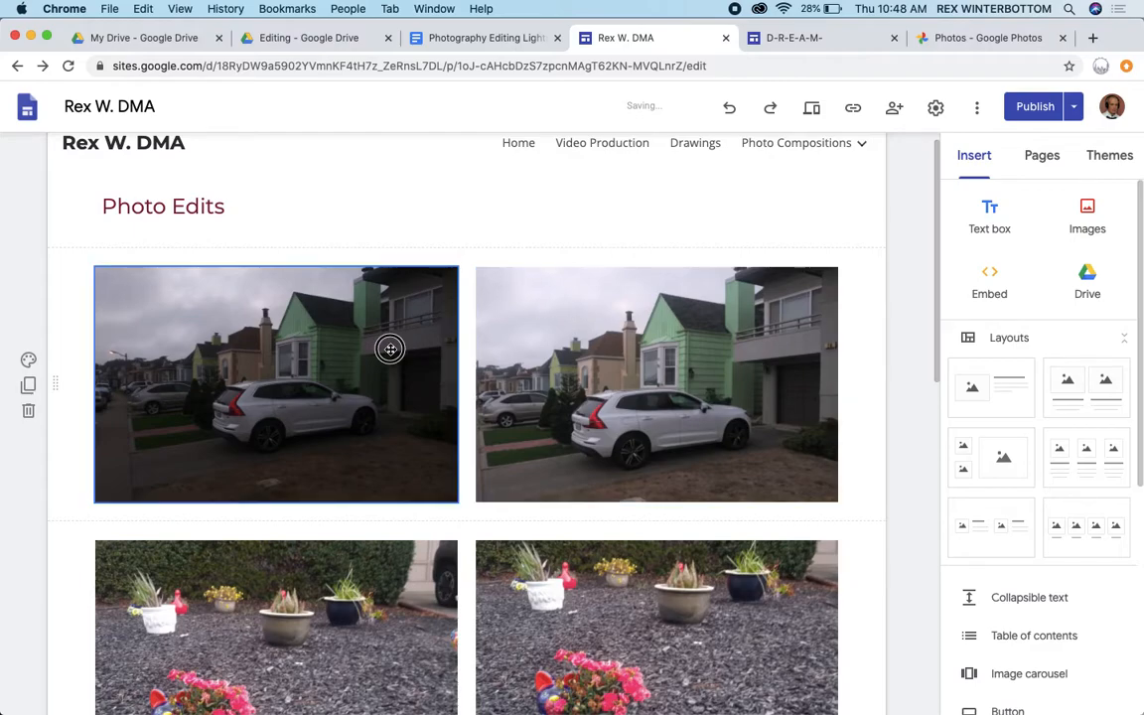
click(155, 248)
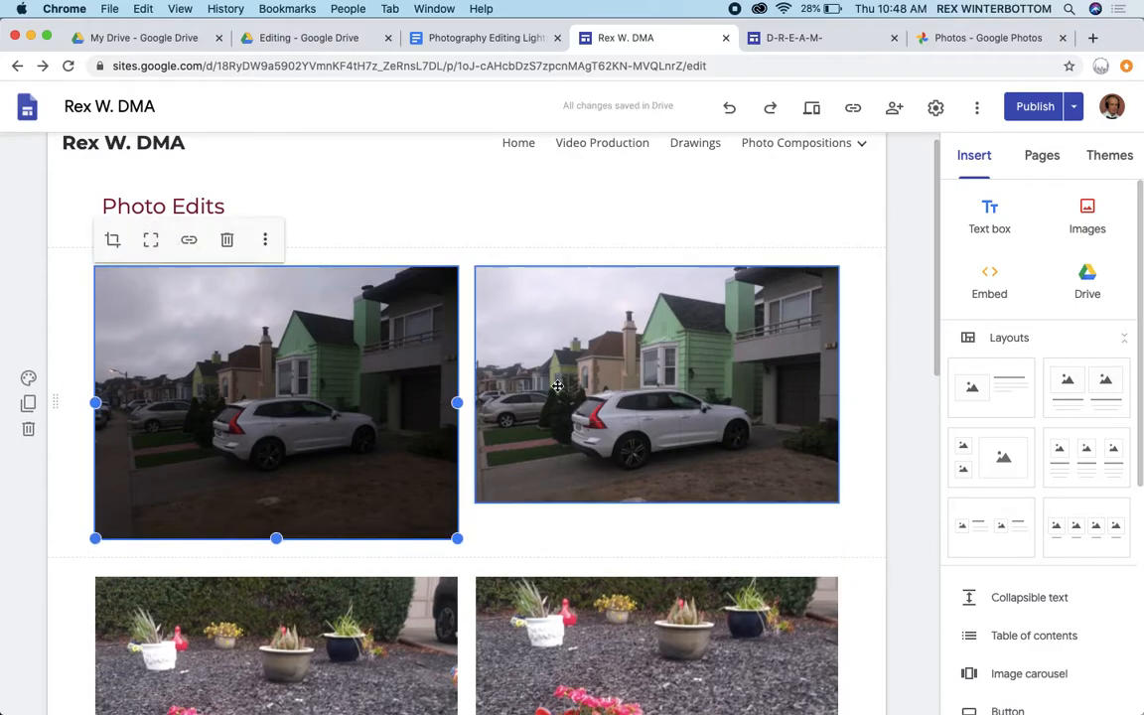
click(495, 286)
click(545, 248)
Uncrop the original and edited flowerpot photos so each shows its full frame.
scroll(368, 596, down, 3)
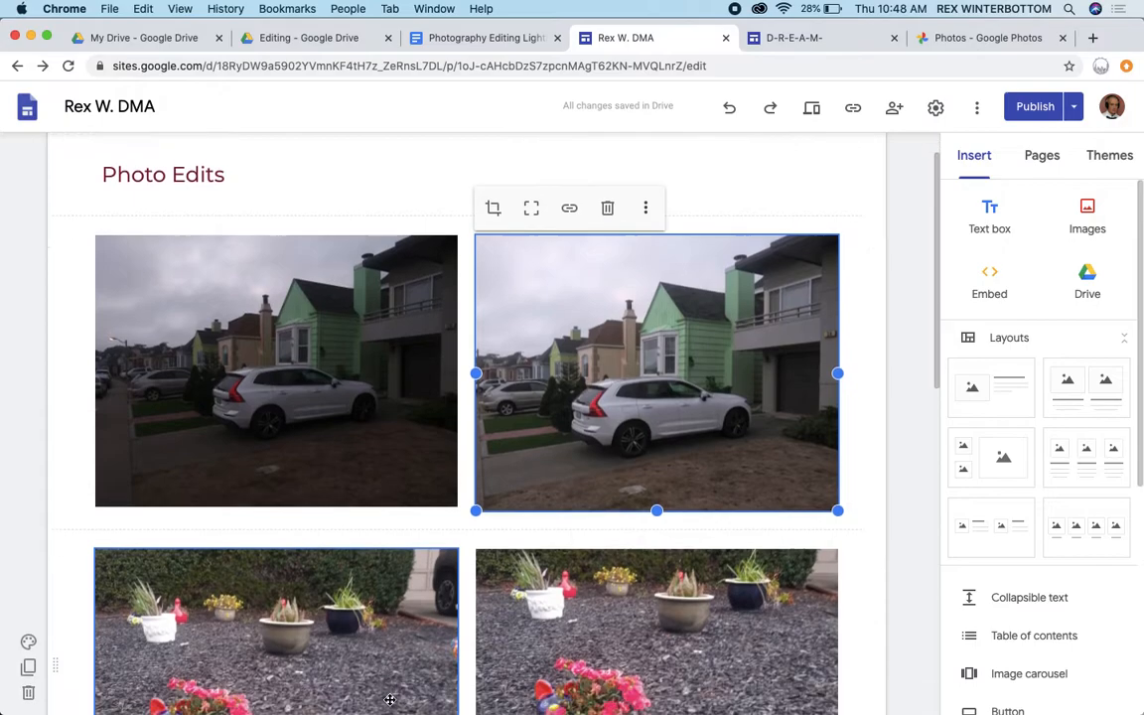
click(388, 548)
click(151, 389)
click(490, 473)
click(531, 389)
Uncrop the original and edited Daly City sign photos so each shows its full frame.
scroll(536, 475, down, 5)
click(280, 488)
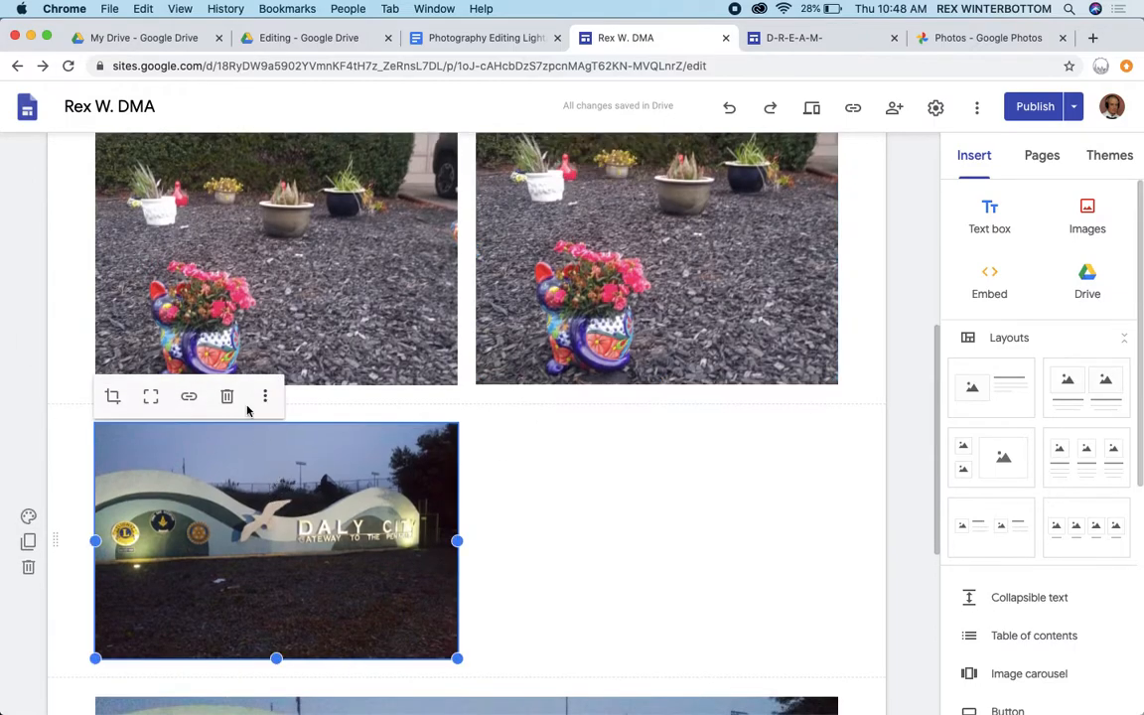
click(151, 395)
scroll(297, 499, down, 5)
click(297, 499)
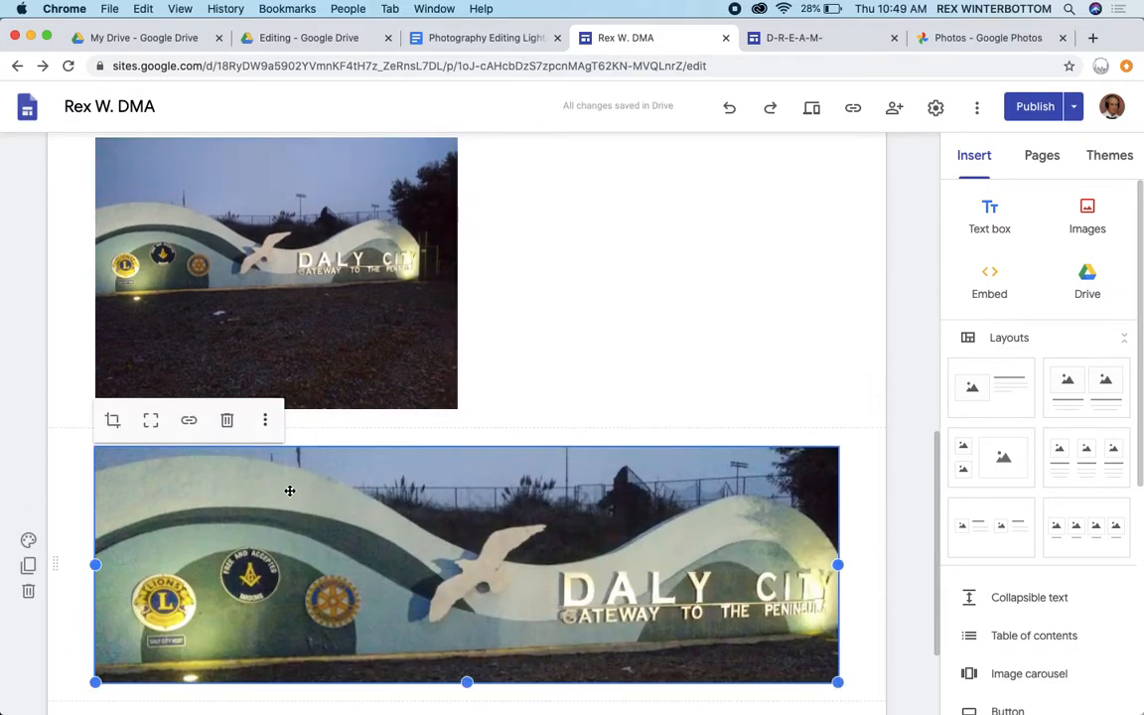
click(151, 420)
Add the caption "dim, junk on the edge" to the original, darker car photo.
scroll(486, 451, up, 10)
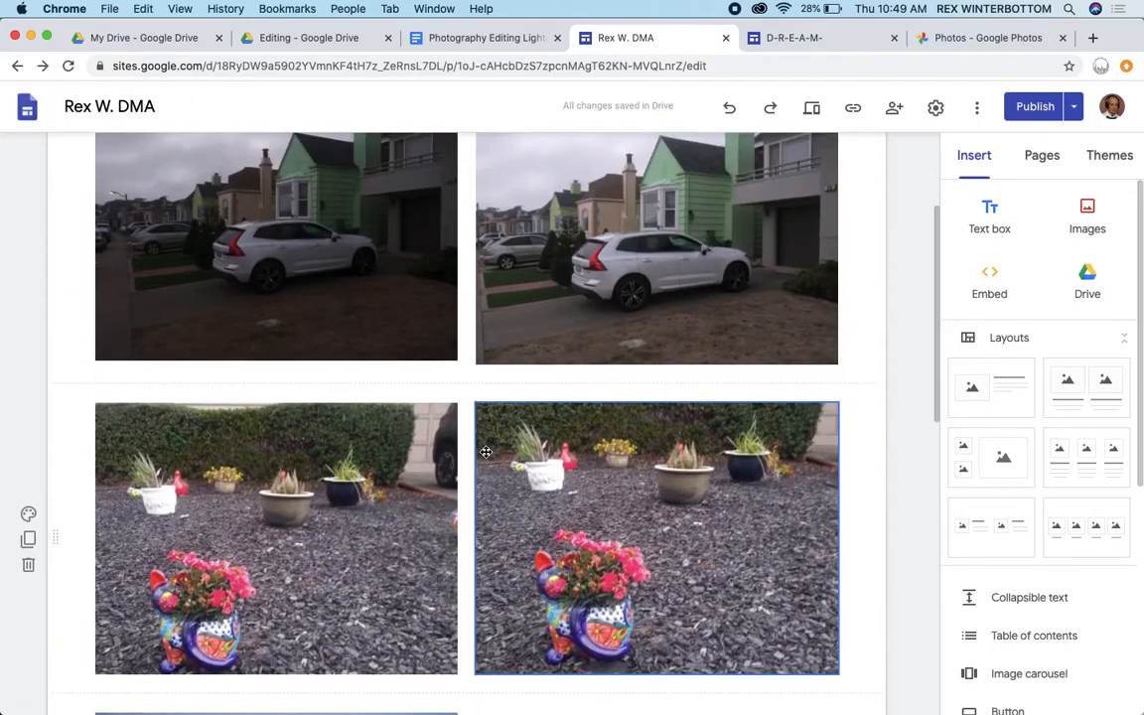
scroll(486, 451, up, 1)
click(358, 304)
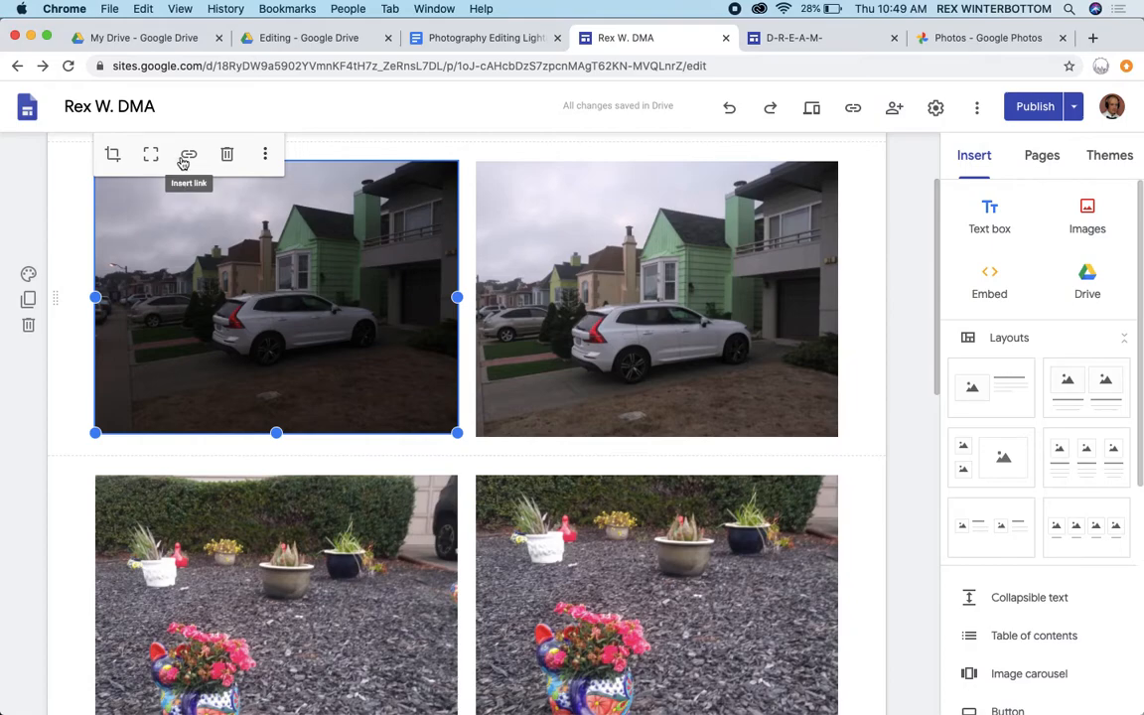
click(263, 156)
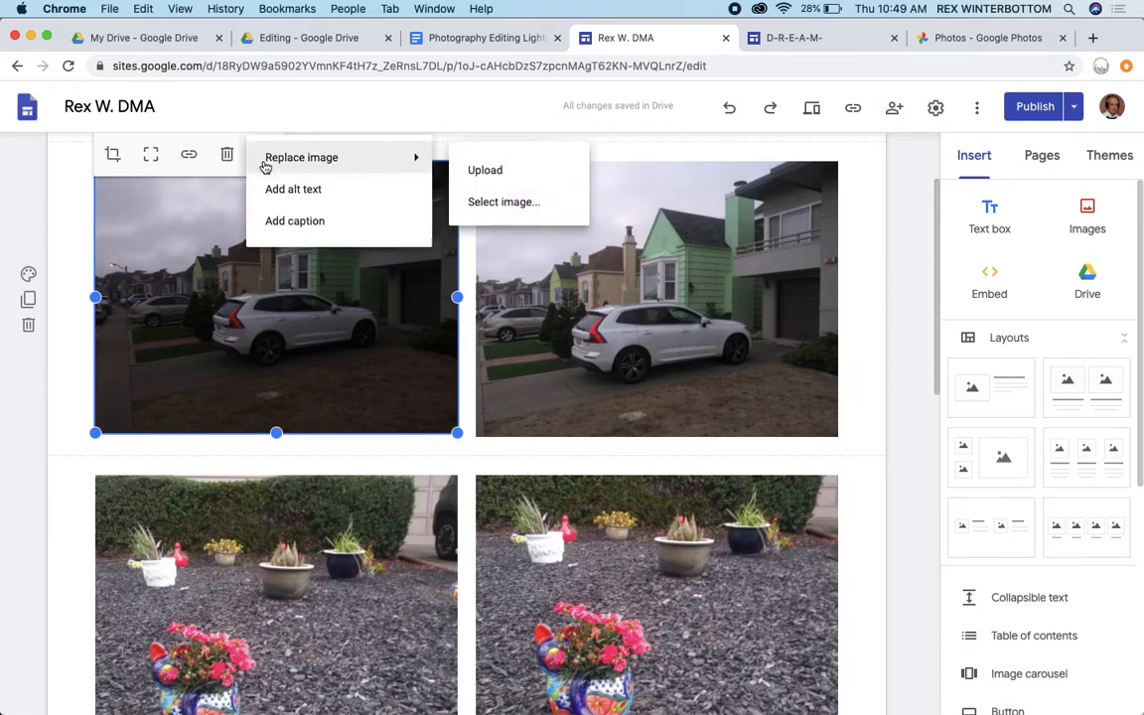
click(278, 228)
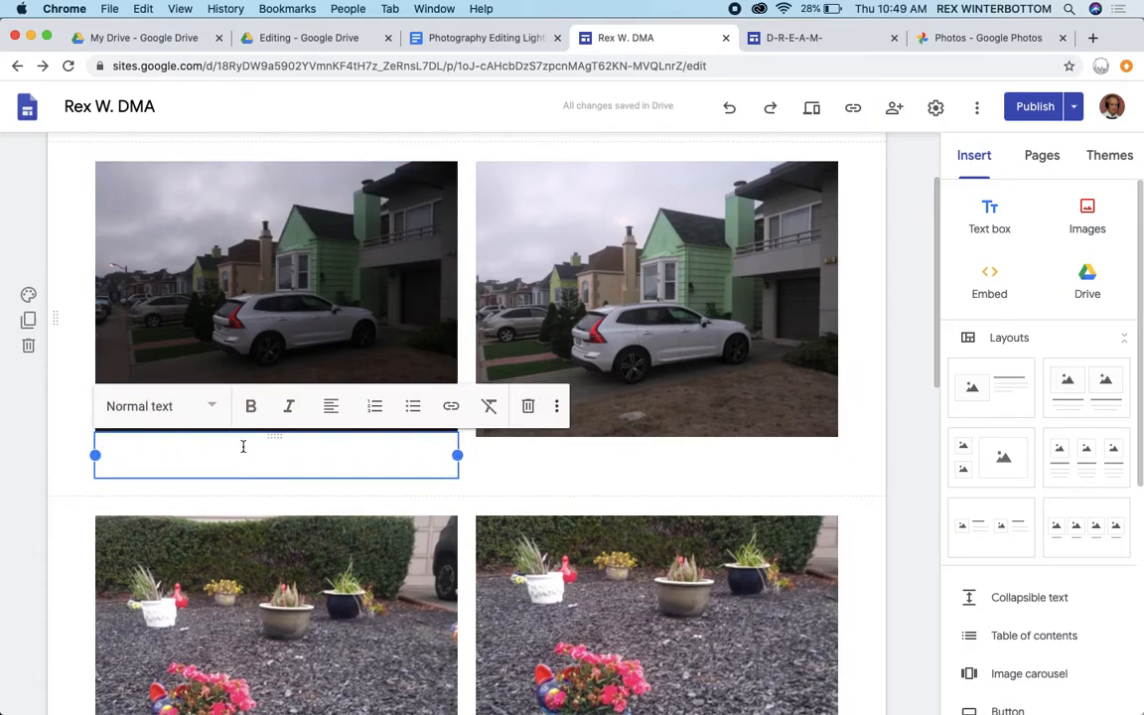
text(dim, junk on the edge)
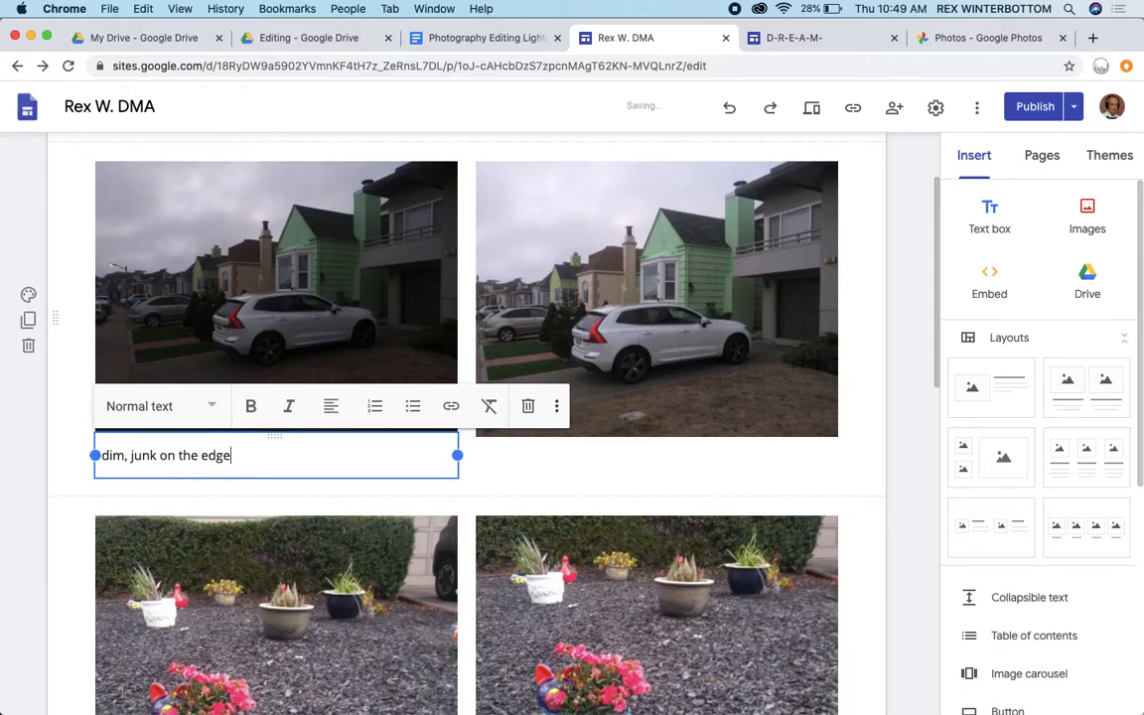
Add the caption "upped the exposure, cropped" to the edited, brighter car photo.
click(601, 401)
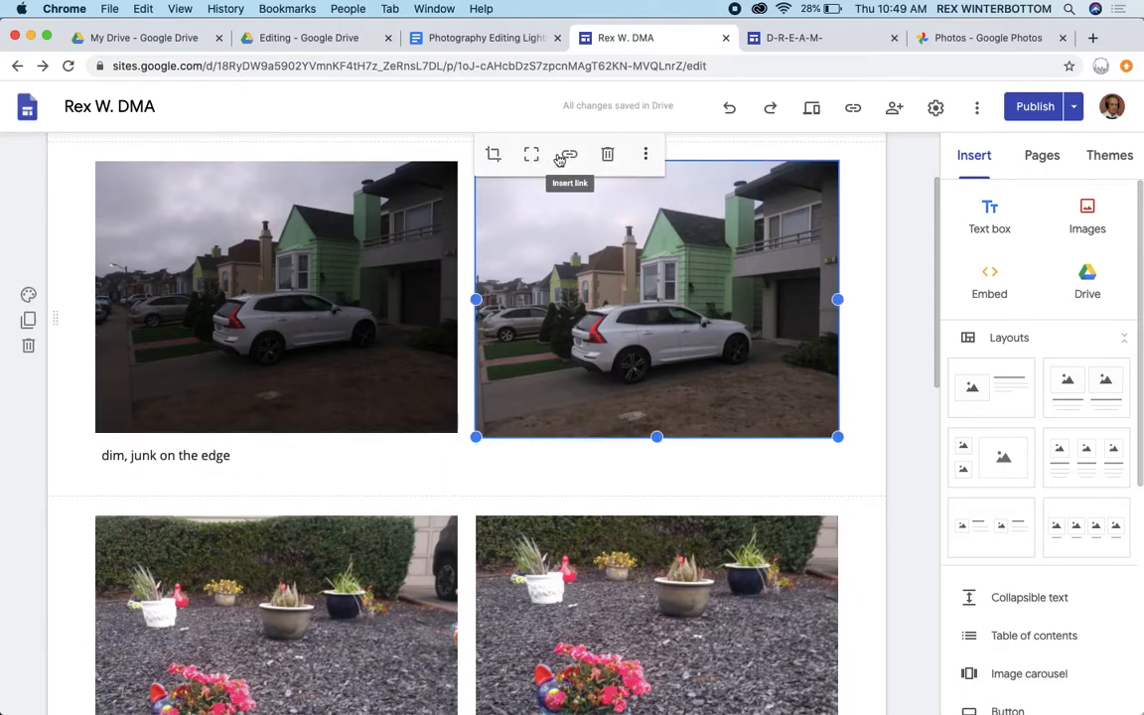
click(646, 154)
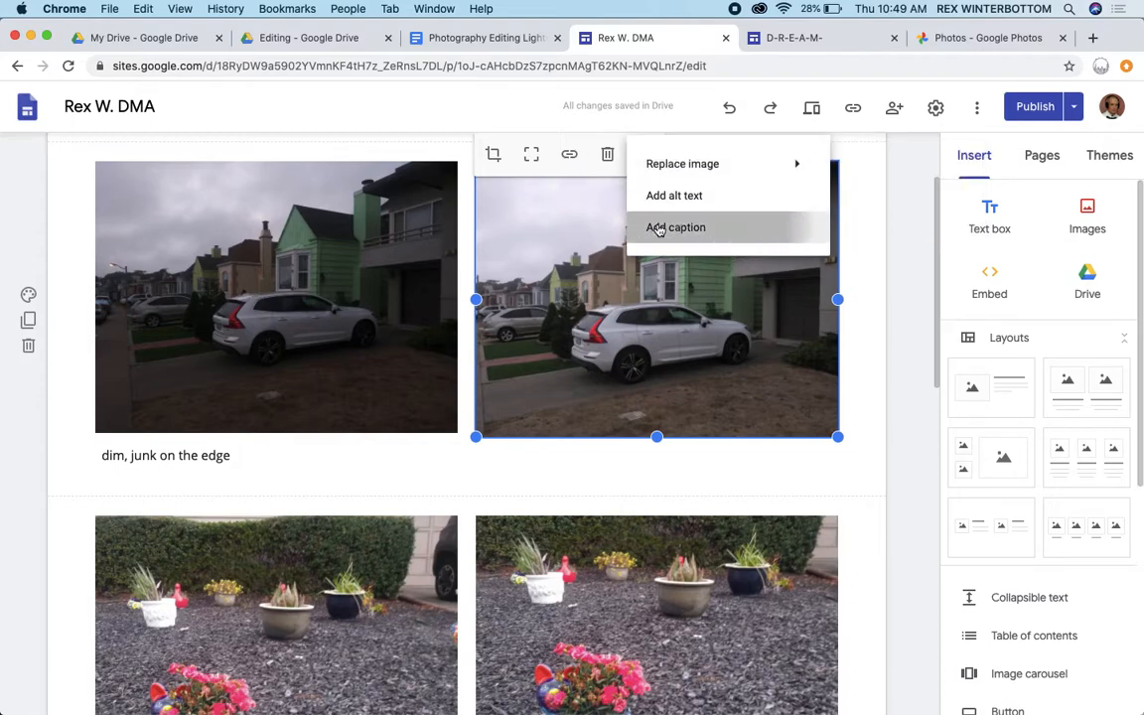
click(655, 224)
text(upped the exposure, cropped)
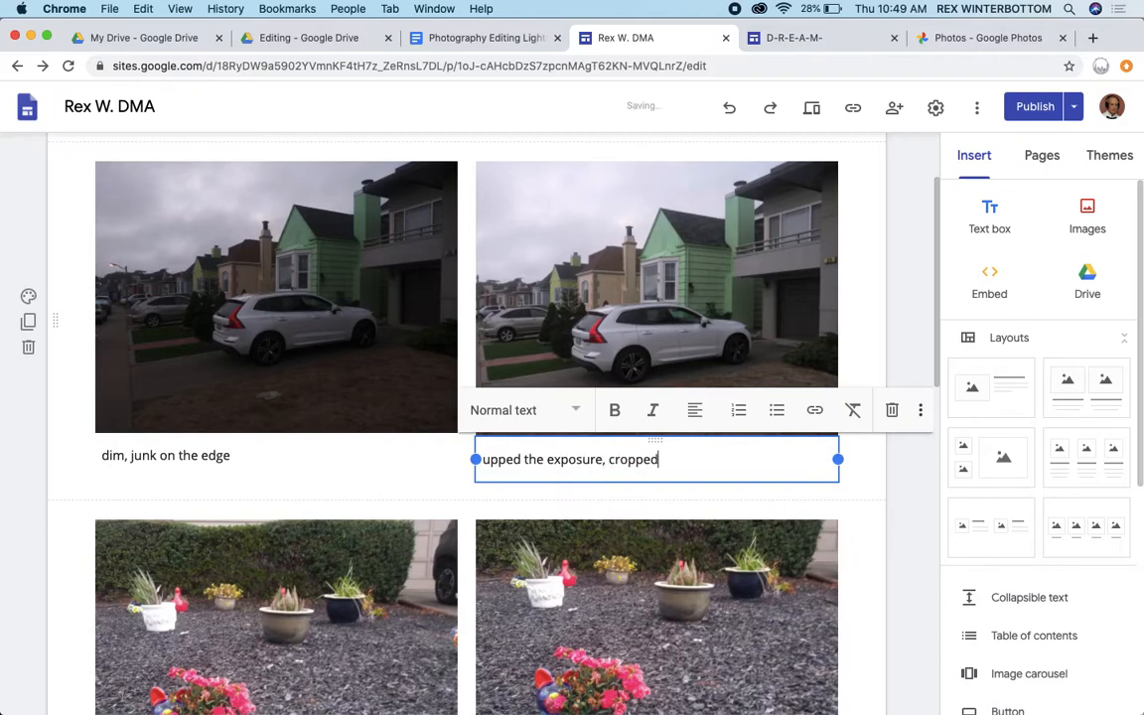
Add the caption "pot is bright, needs cropping" to the original flowerpot photo.
scroll(316, 611, down, 5)
click(361, 421)
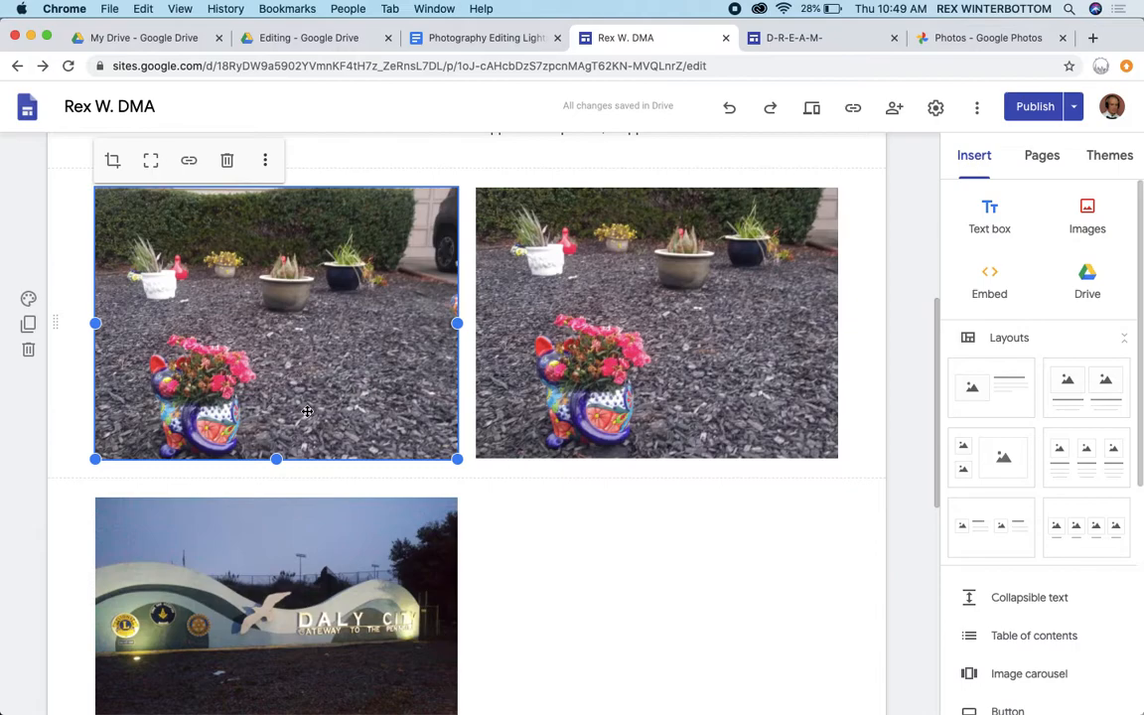
click(268, 161)
click(330, 242)
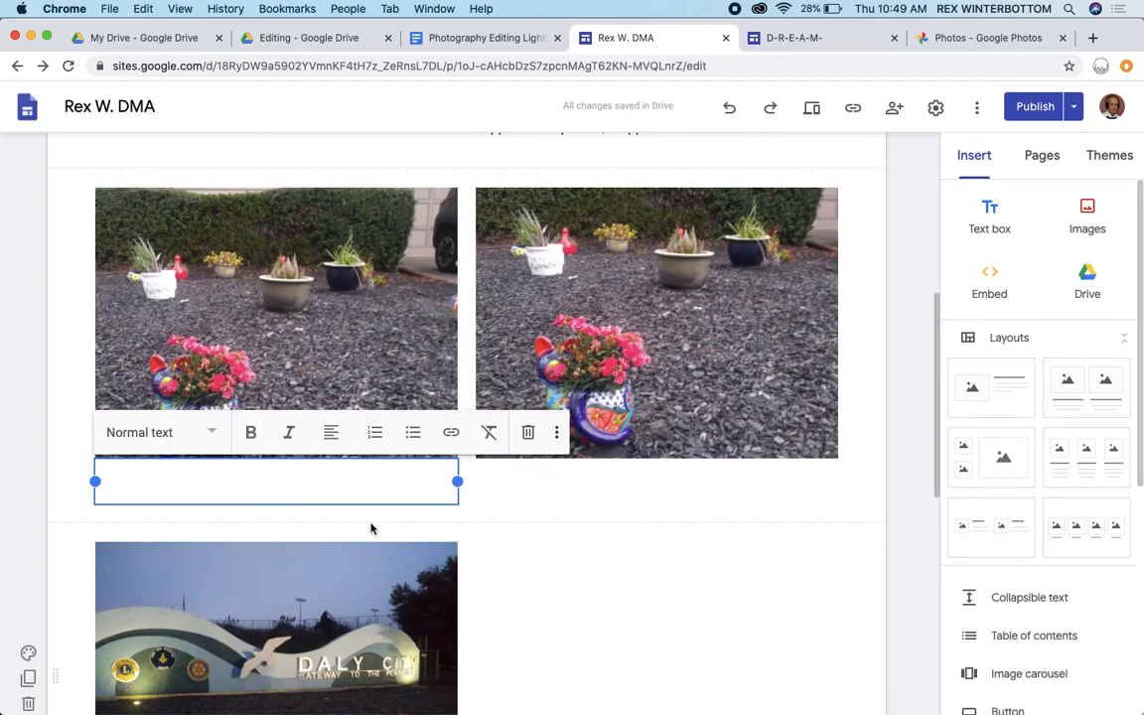
text(pot is bright, ne)
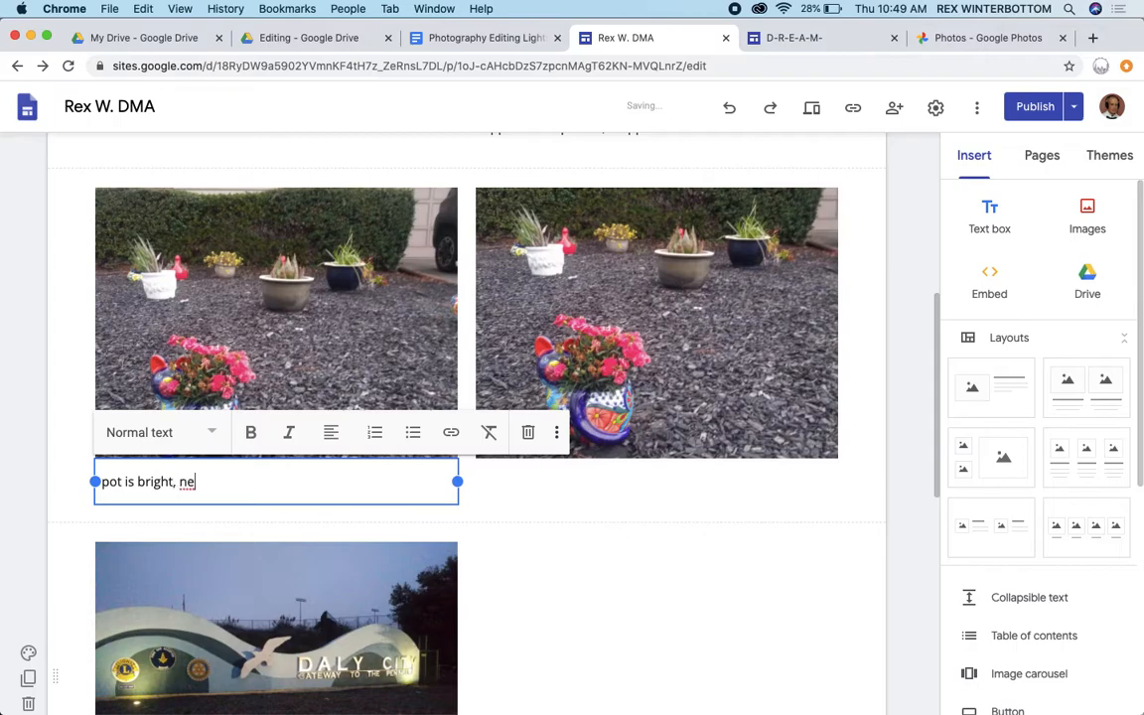
text(eds cropping)
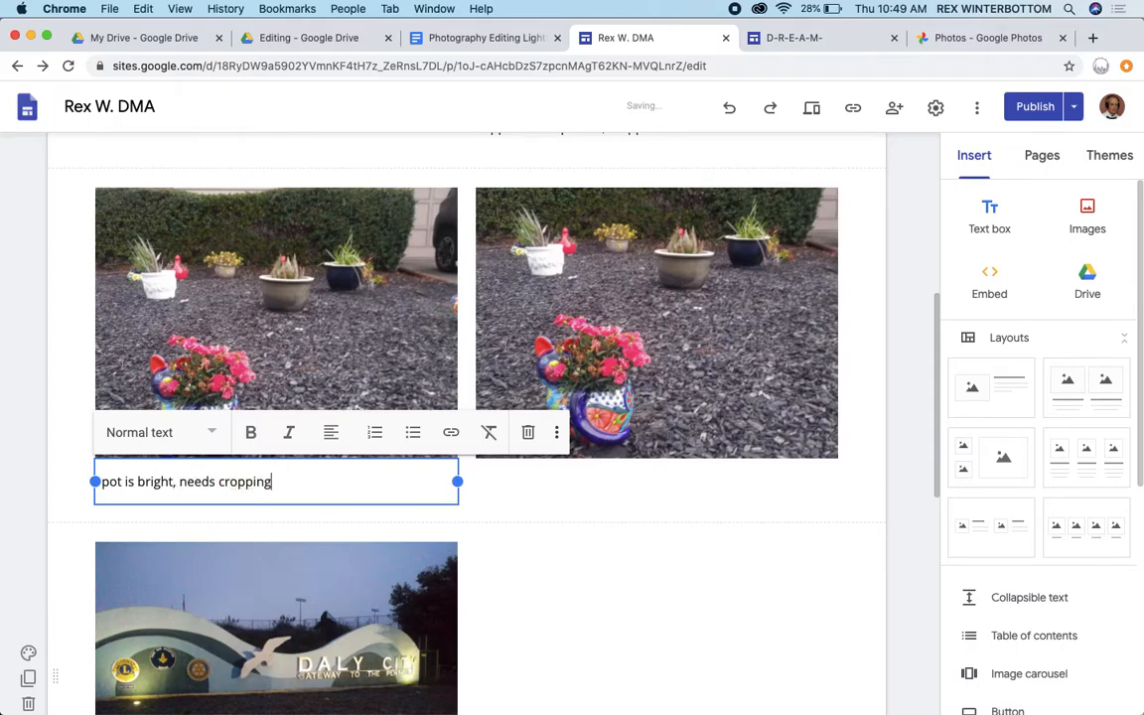
Add the caption "highlights and shadows to fix pot, cropped out the car" to the edited flowerpot photo.
click(625, 452)
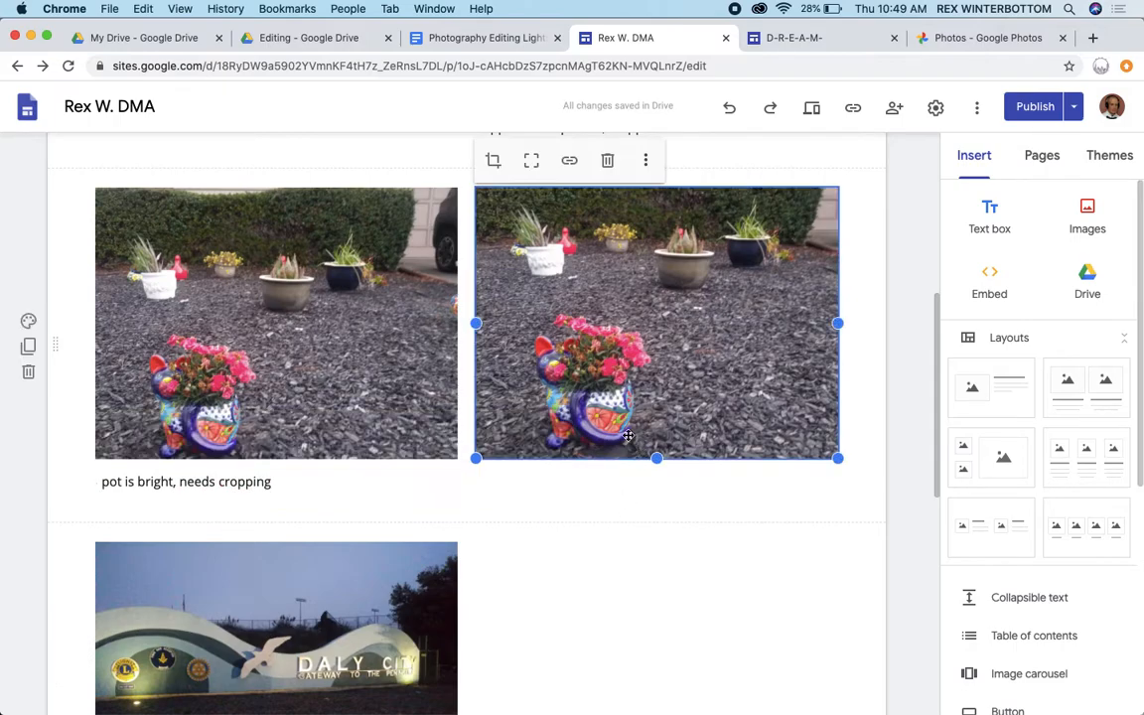
click(646, 160)
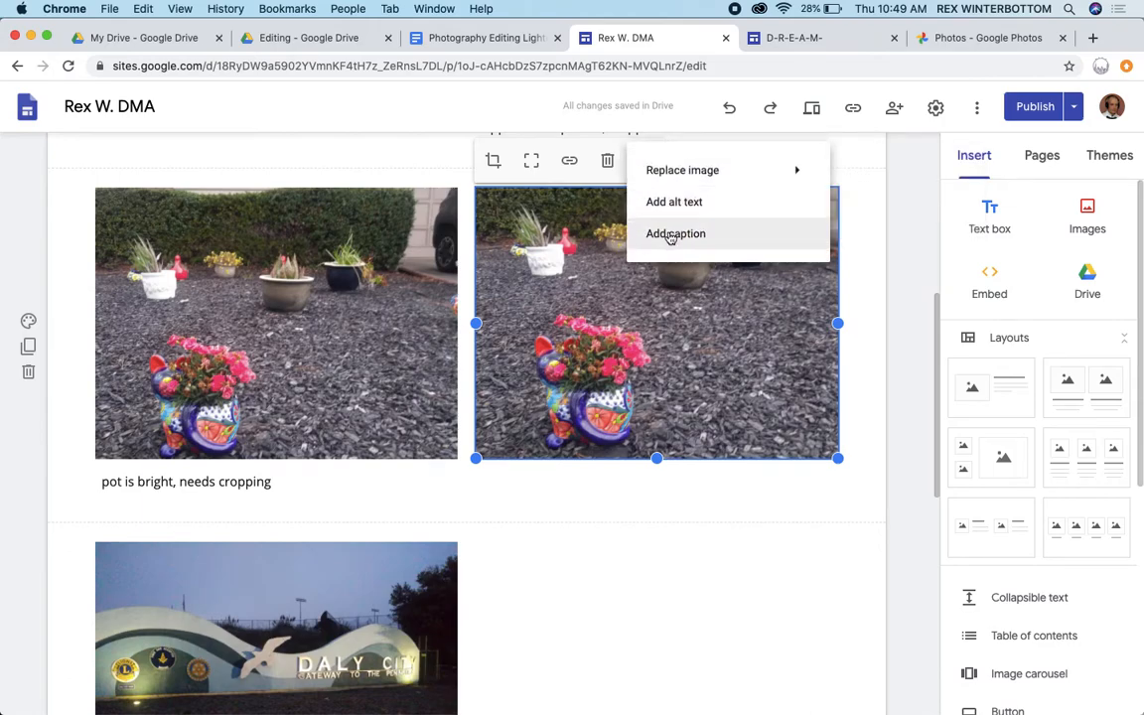
click(672, 236)
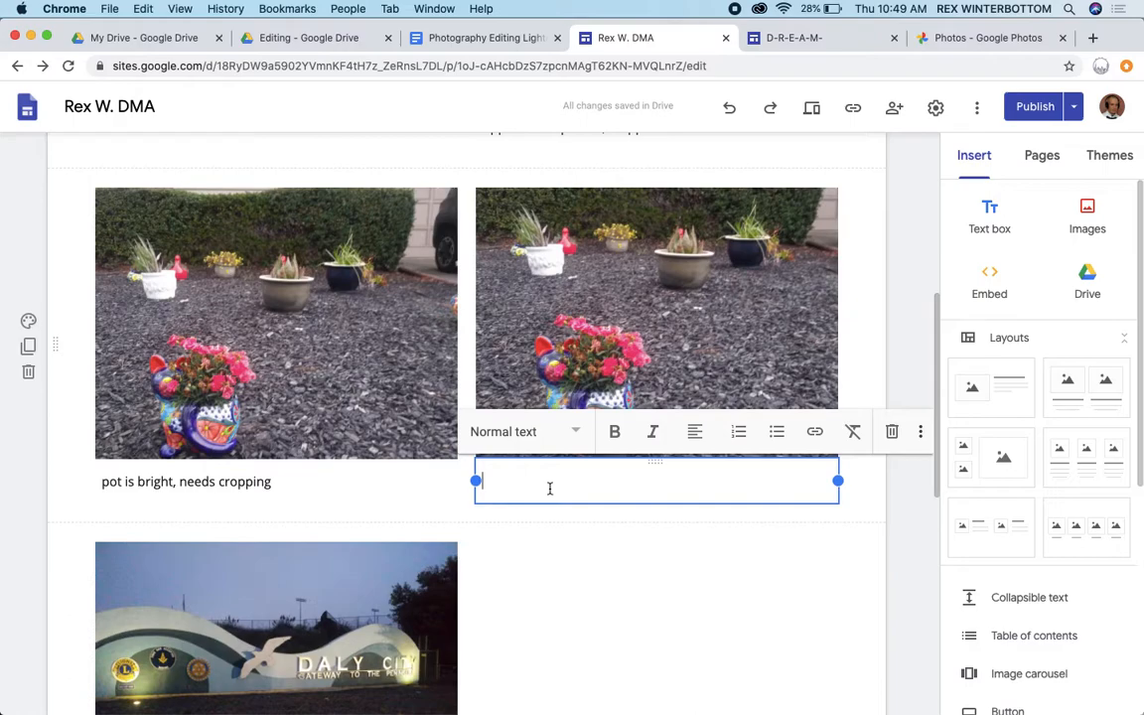
text(highlights and shadows to fi)
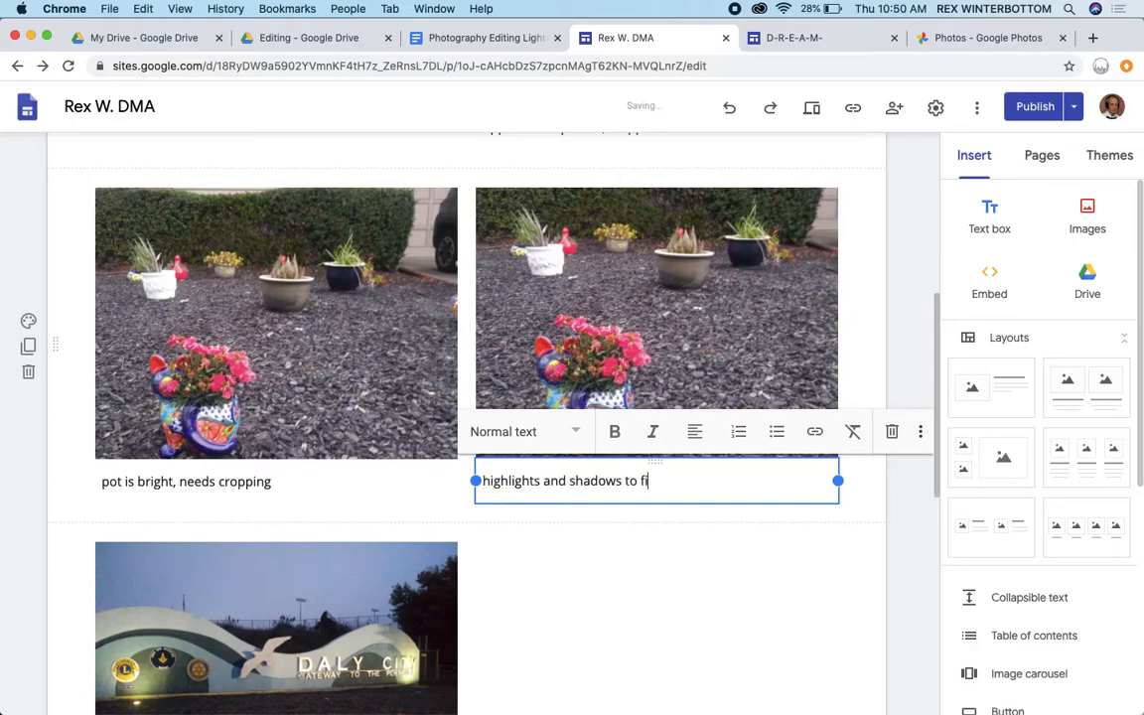
text(x pot, cropped out the car)
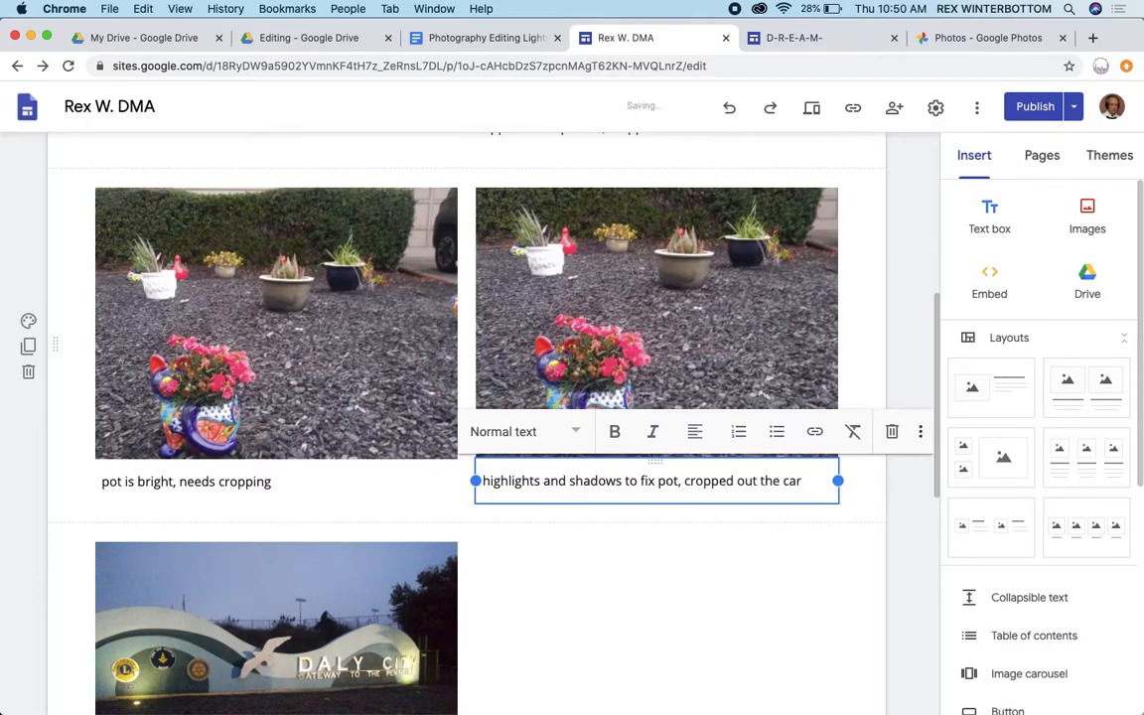
Add the caption "subject is lost in too much background, some lighting" to the original Daly City sign photo.
click(371, 622)
scroll(611, 623, down, 5)
scroll(611, 622, up, 1)
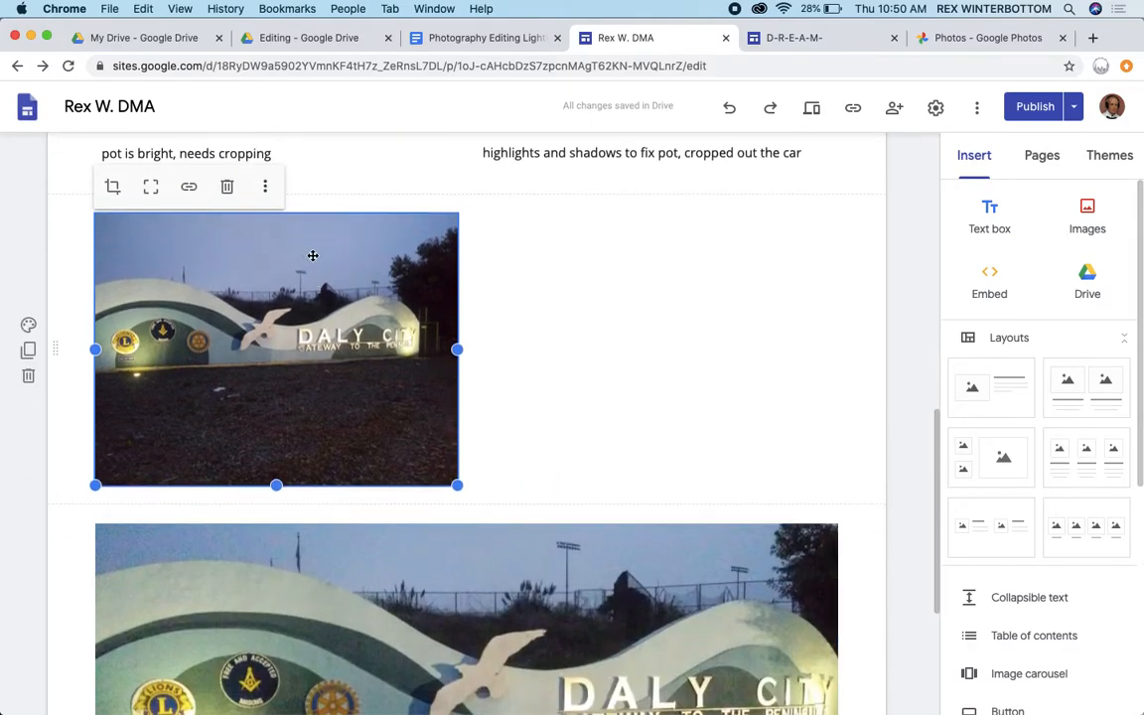
click(266, 188)
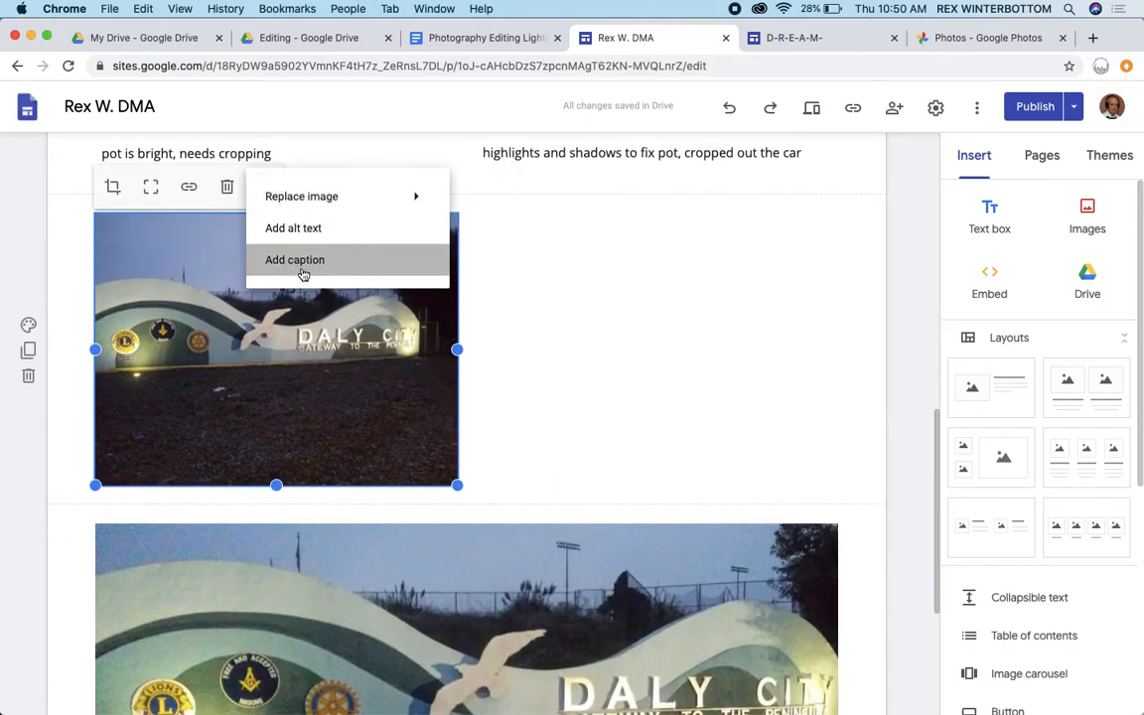
click(299, 265)
text(subject is lost in)
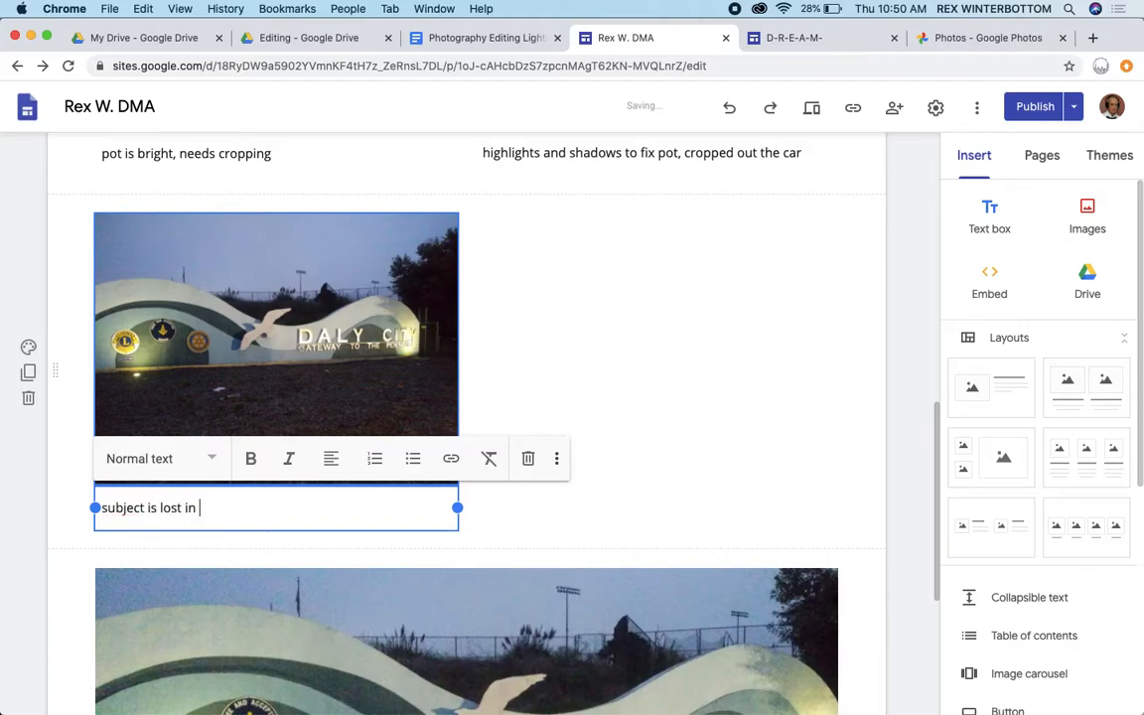
text( too much background)
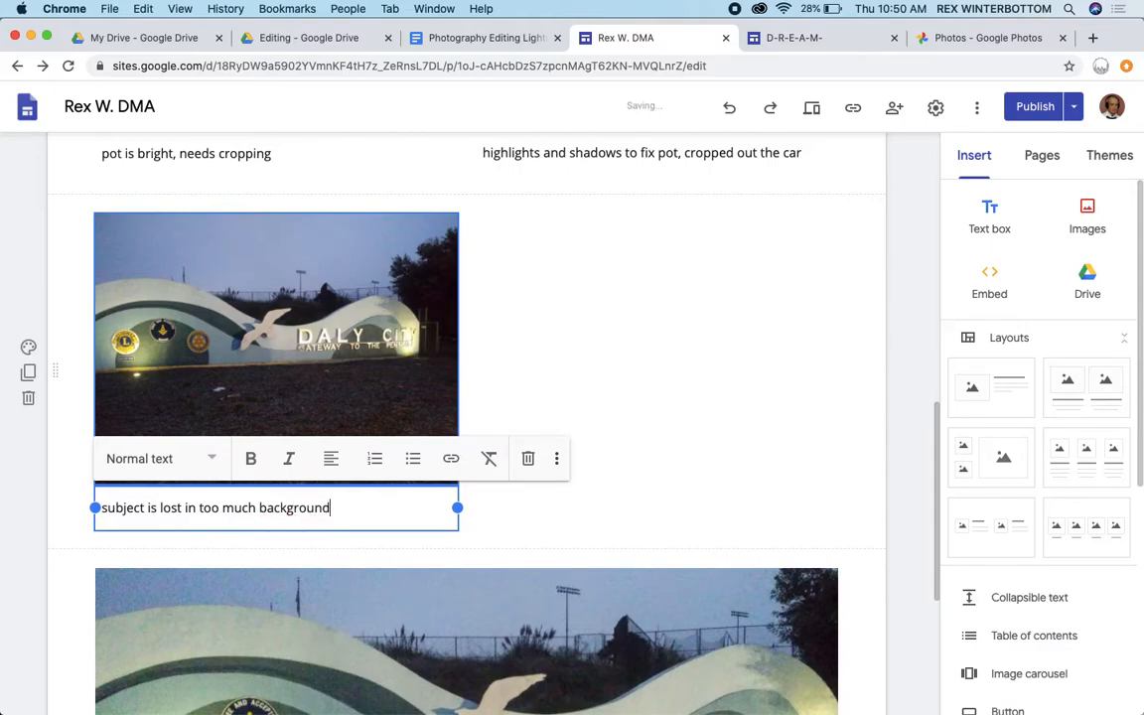
text(, some lighting)
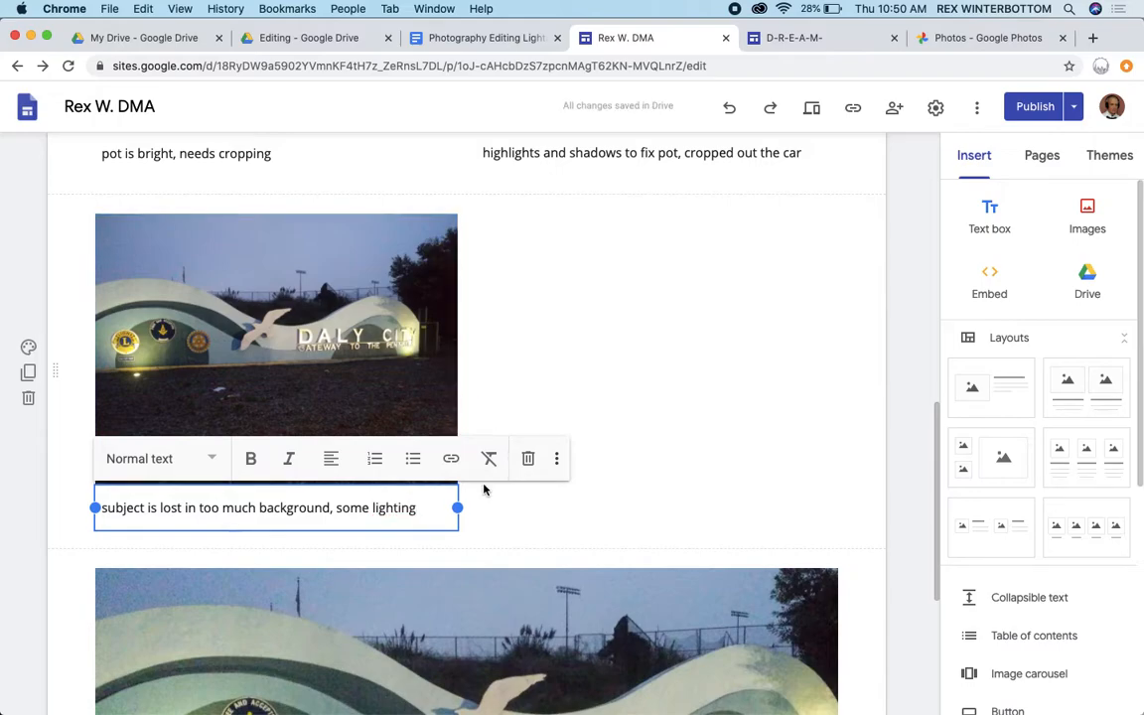
Add a caption beginning "tightened in it" to the edited, wide Daly City sign photo.
scroll(481, 486, down, 4)
click(465, 472)
scroll(486, 631, down, 3)
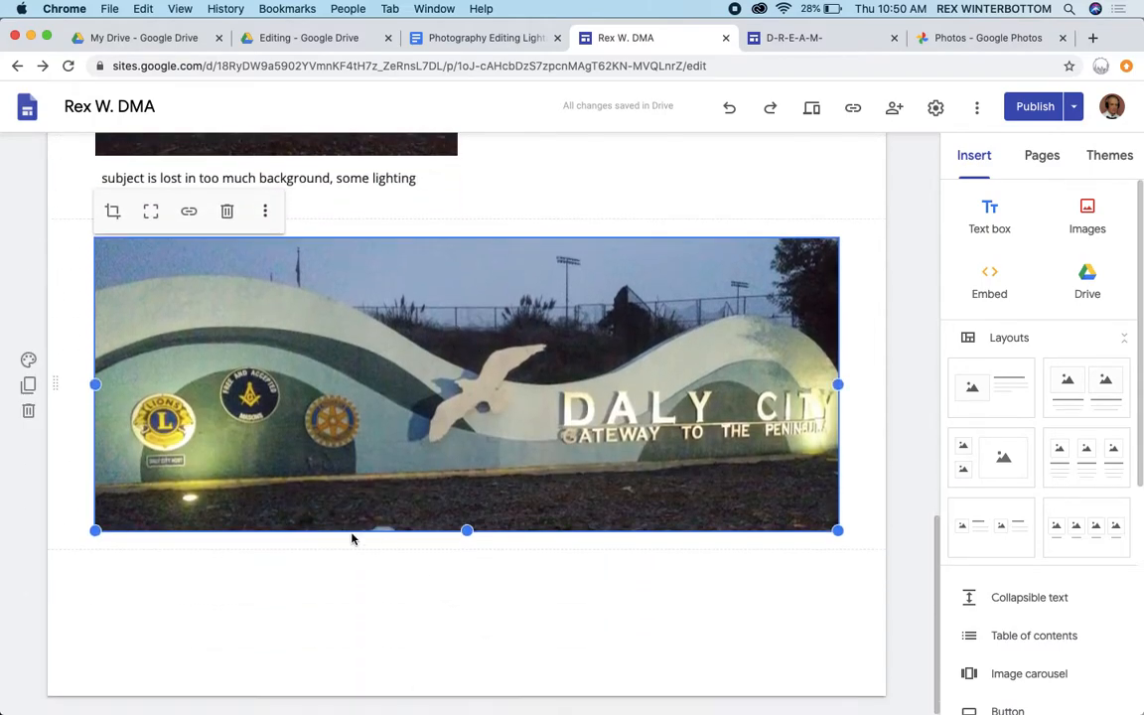
click(265, 211)
mouse_move(269, 226)
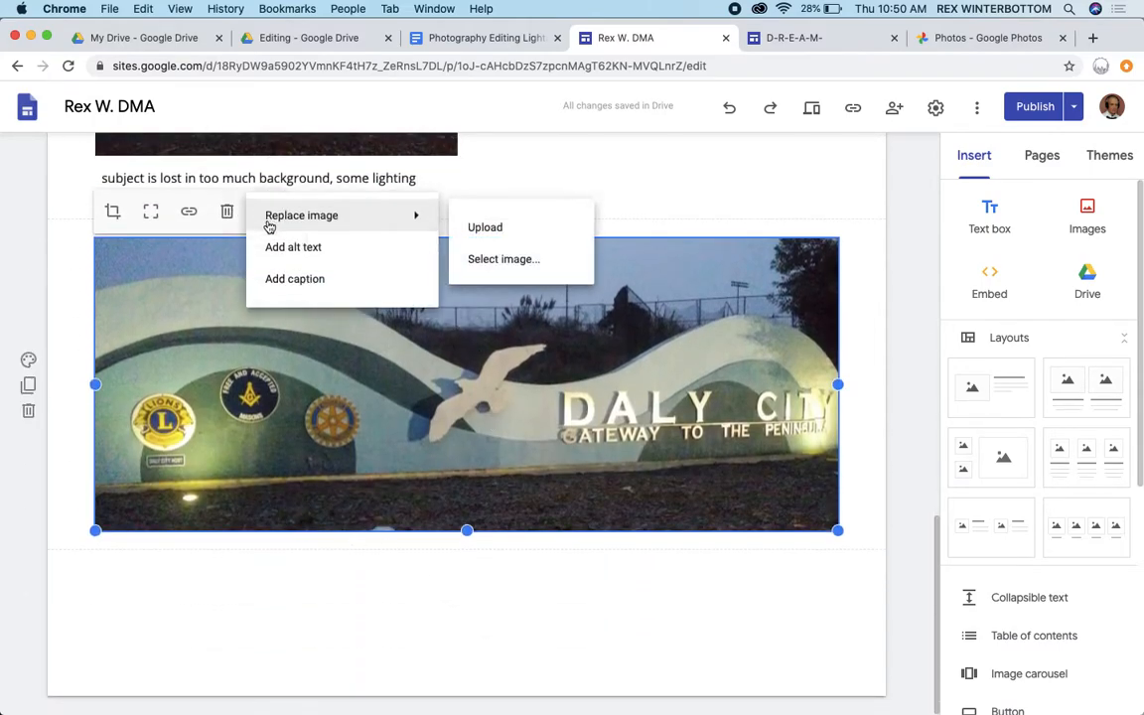
click(294, 281)
text(ti)
text(ghtened in )
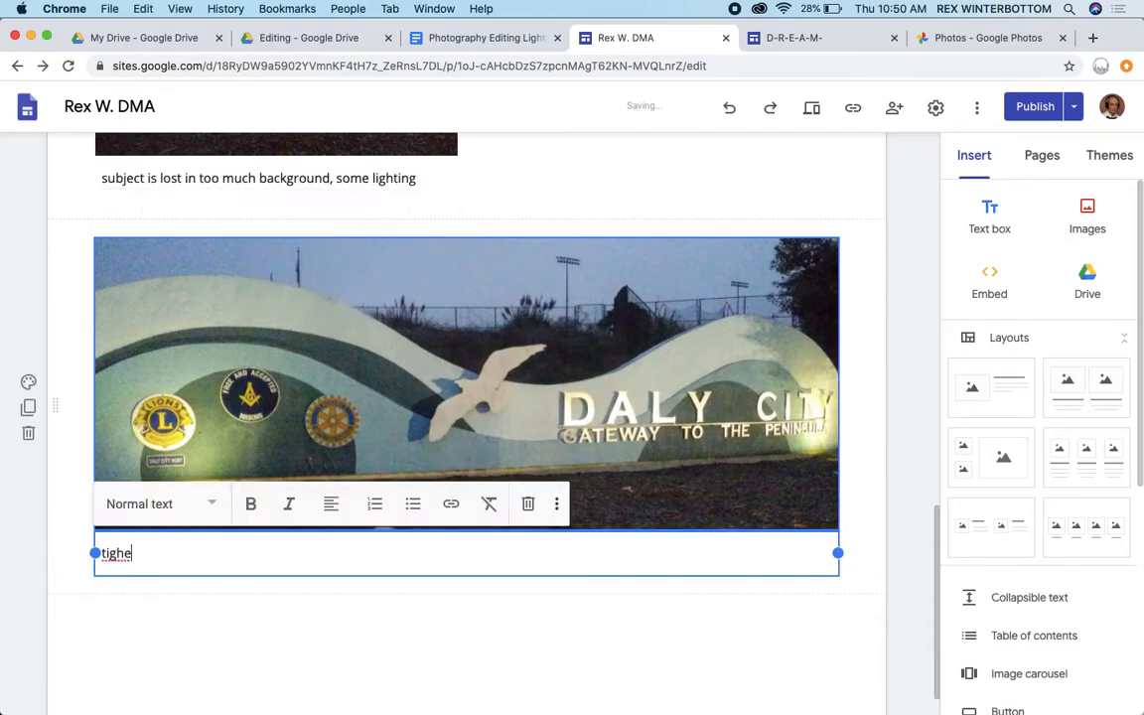
text(it)
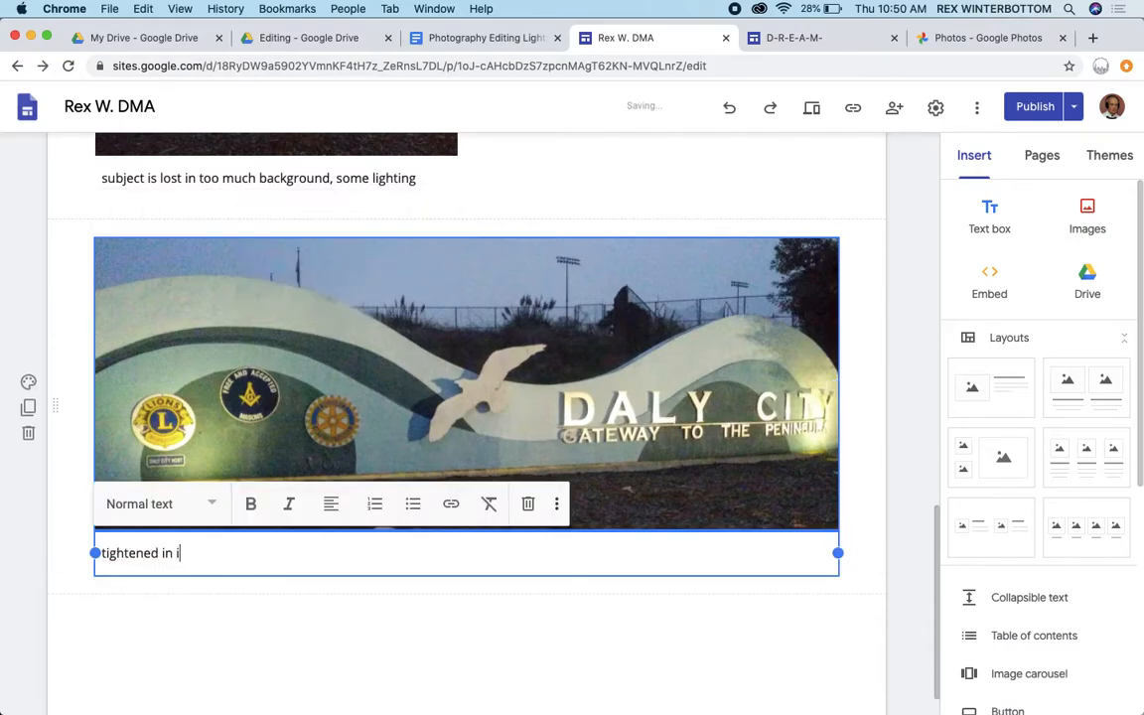